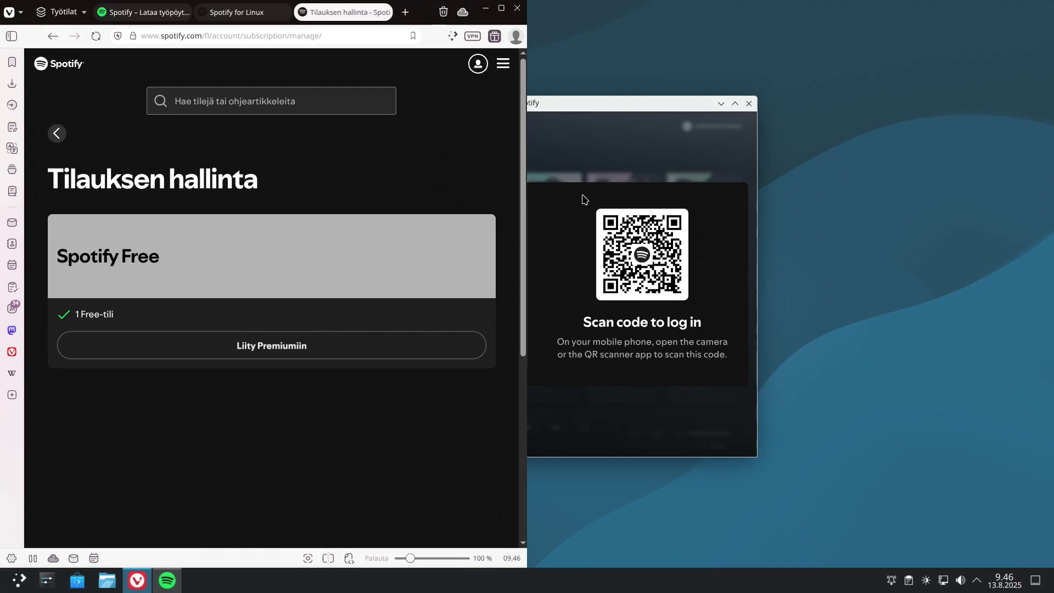
Restart the Spotify desktop app's free sign-up and authorize Spotify for Desktop for the signed-in browser account
click(592, 105)
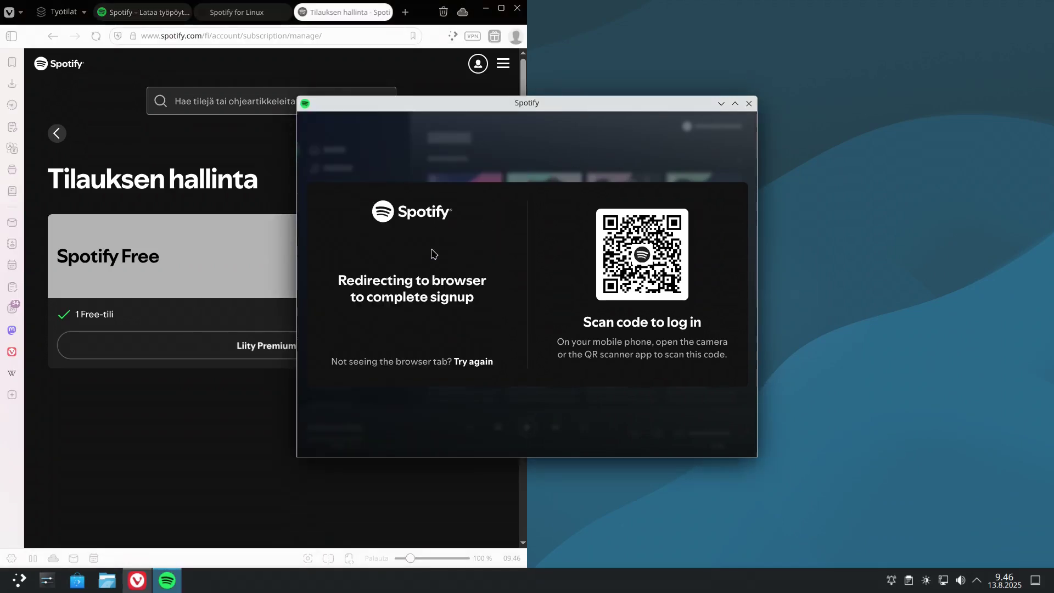
click(477, 362)
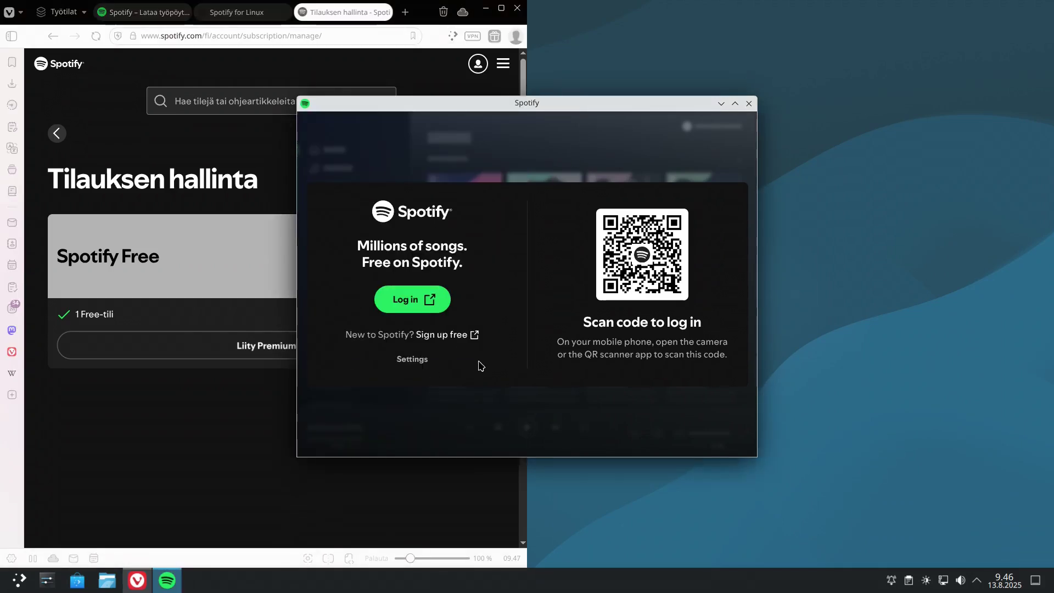
click(436, 336)
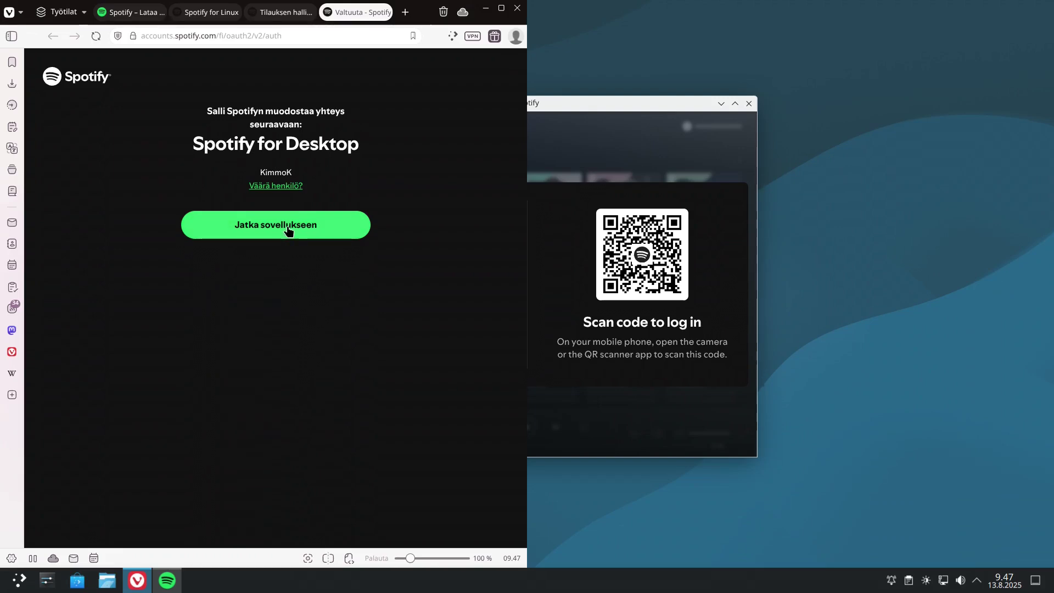
click(288, 230)
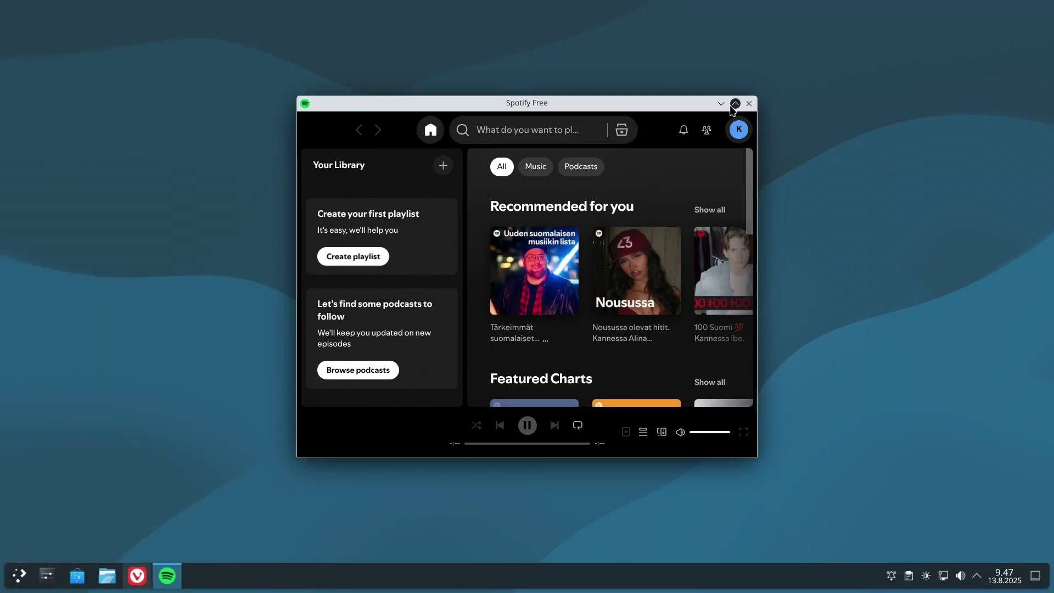
Look through the Spotify home feed and the trending podcast episodes in the maximized window
click(735, 105)
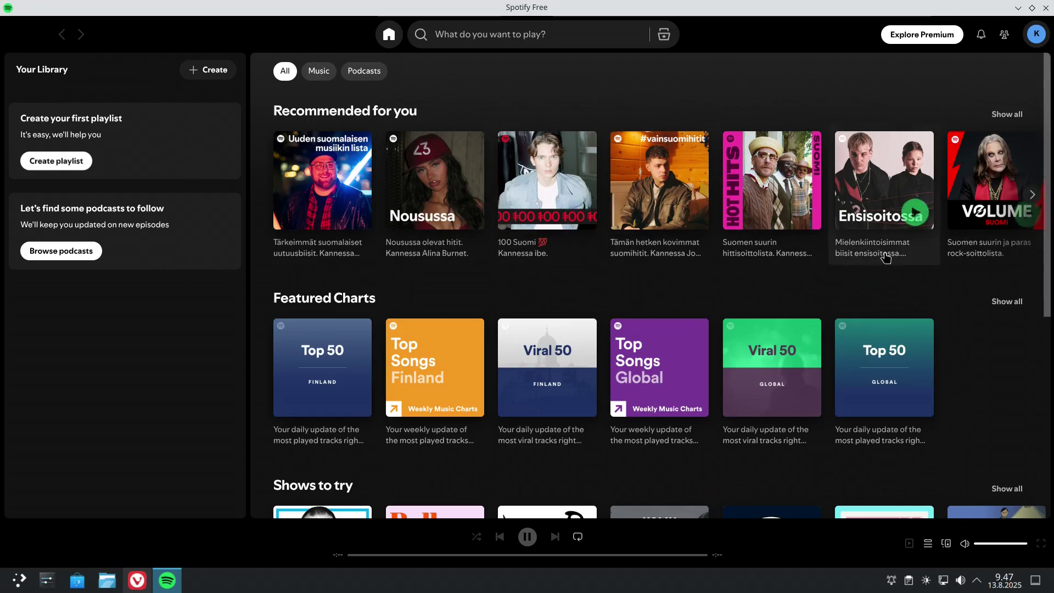
scroll(878, 307, down, 6)
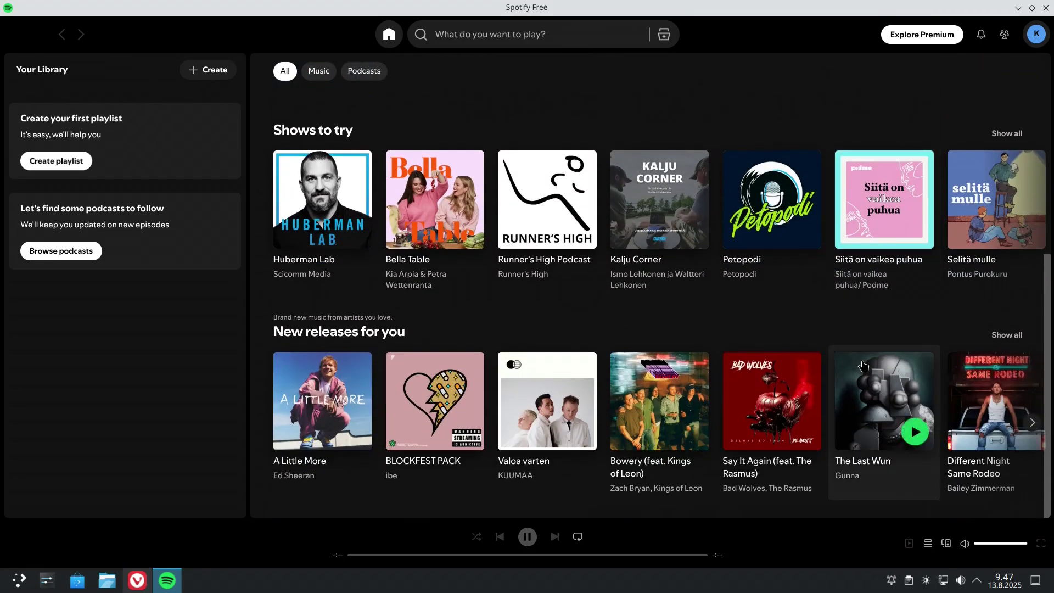
scroll(459, 276, up, 6)
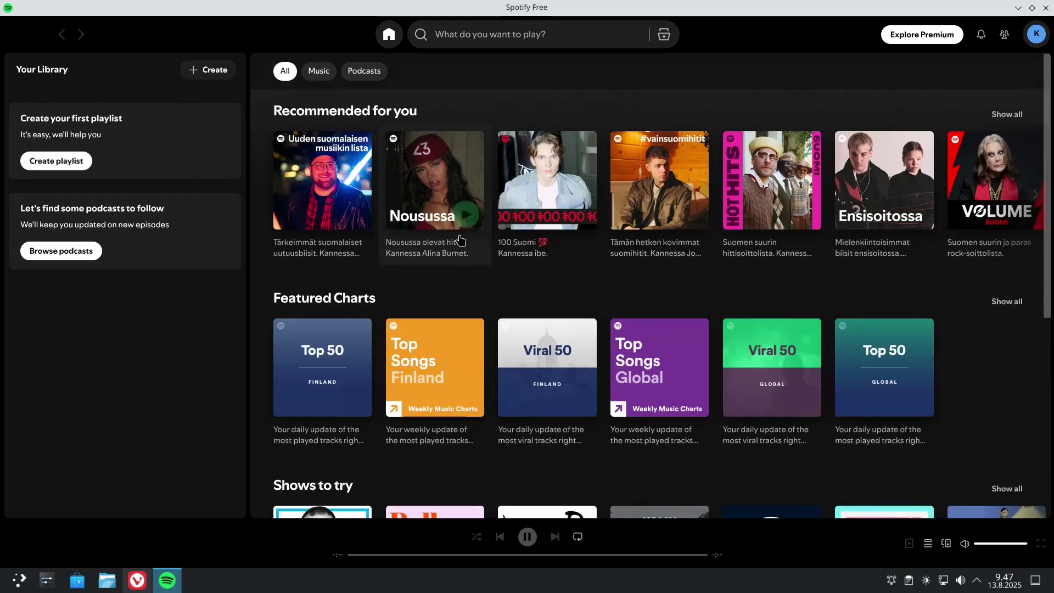
click(357, 75)
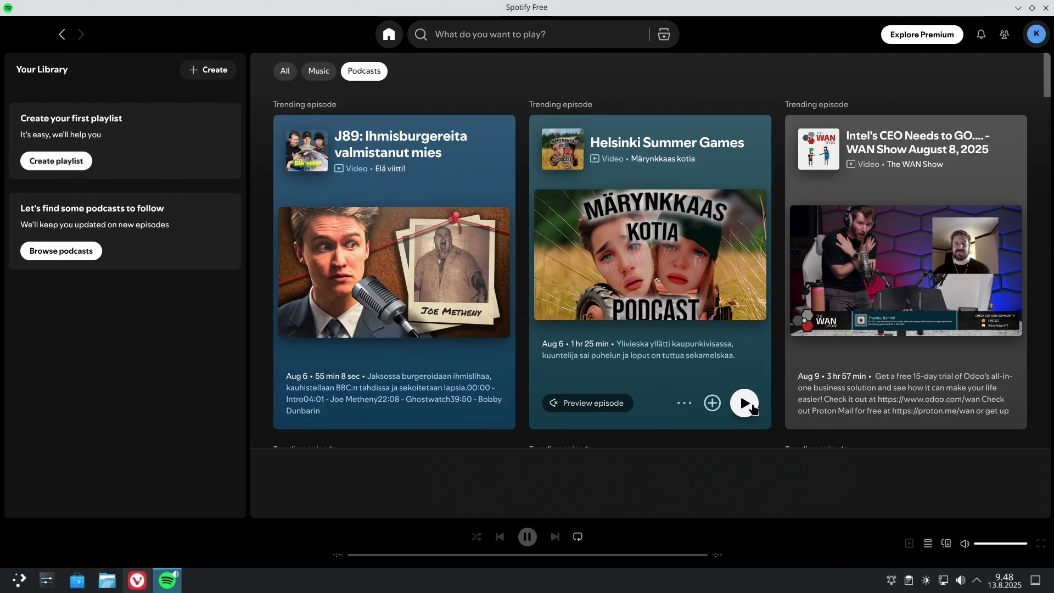
scroll(910, 328, down, 6)
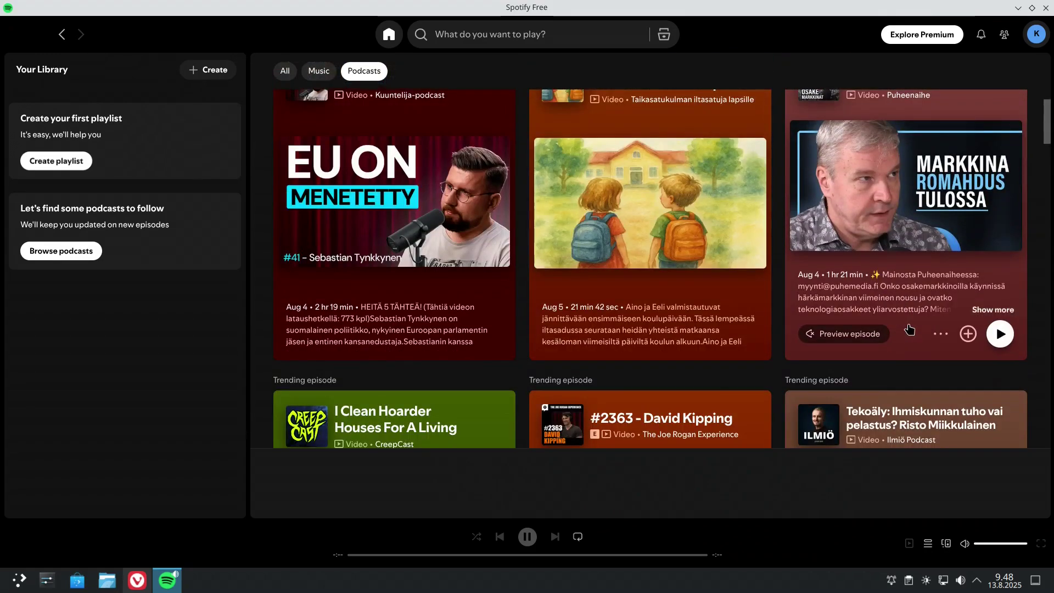
scroll(910, 328, down, 6)
scroll(909, 332, down, 15)
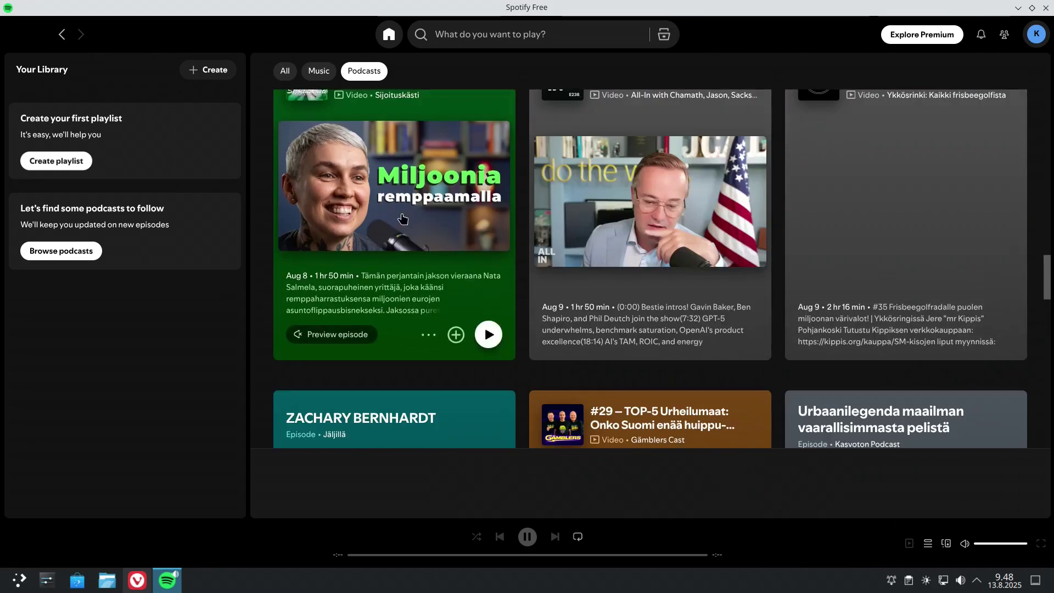
scroll(724, 319, down, 5)
scroll(723, 320, down, 10)
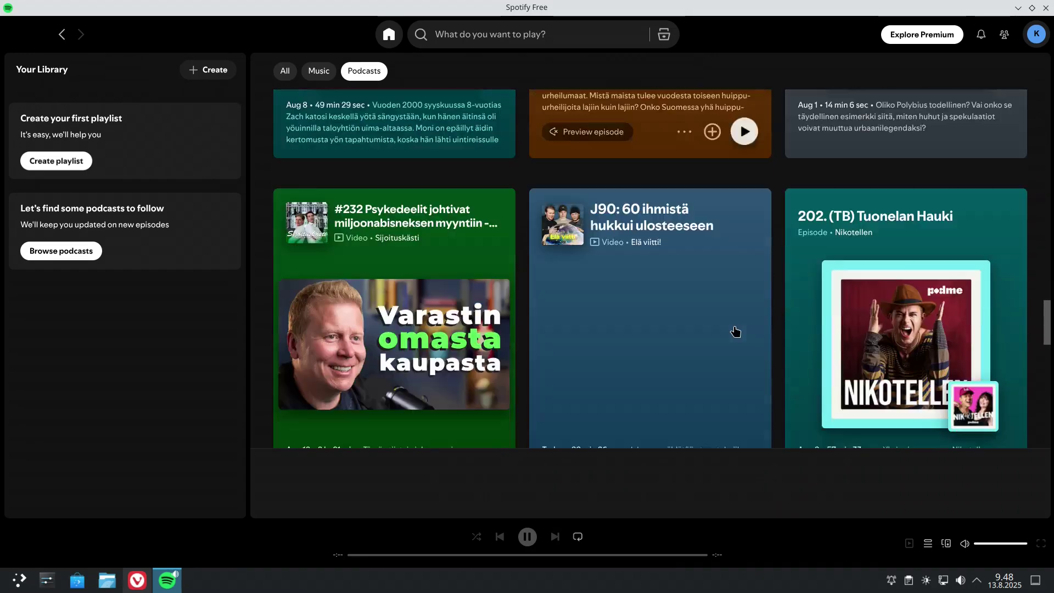
scroll(692, 381, down, 5)
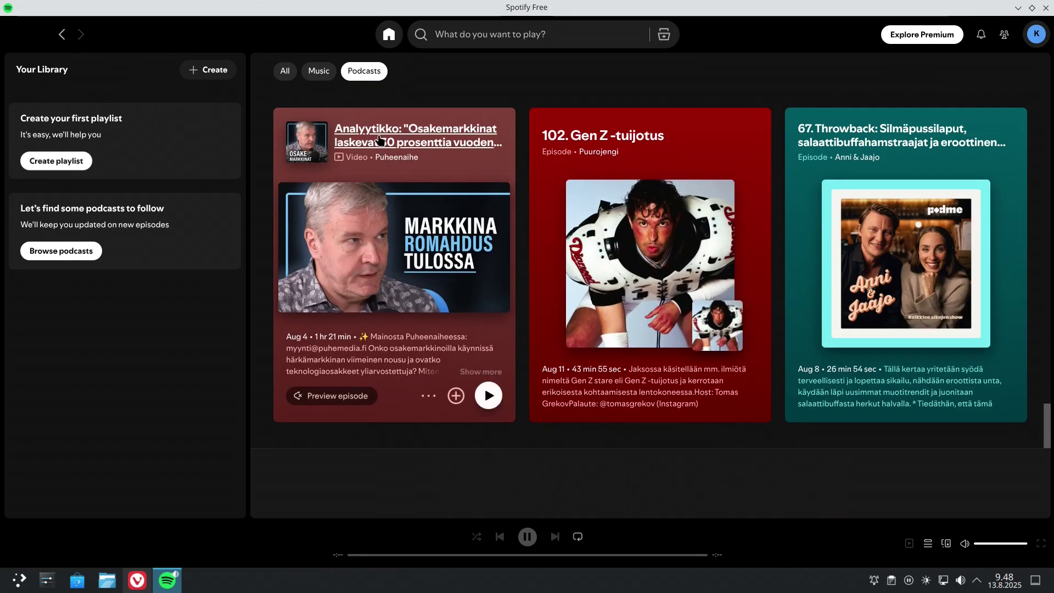
Look over the music-only feed, return to the home feed and close Spotify
scroll(529, 226, down, 5)
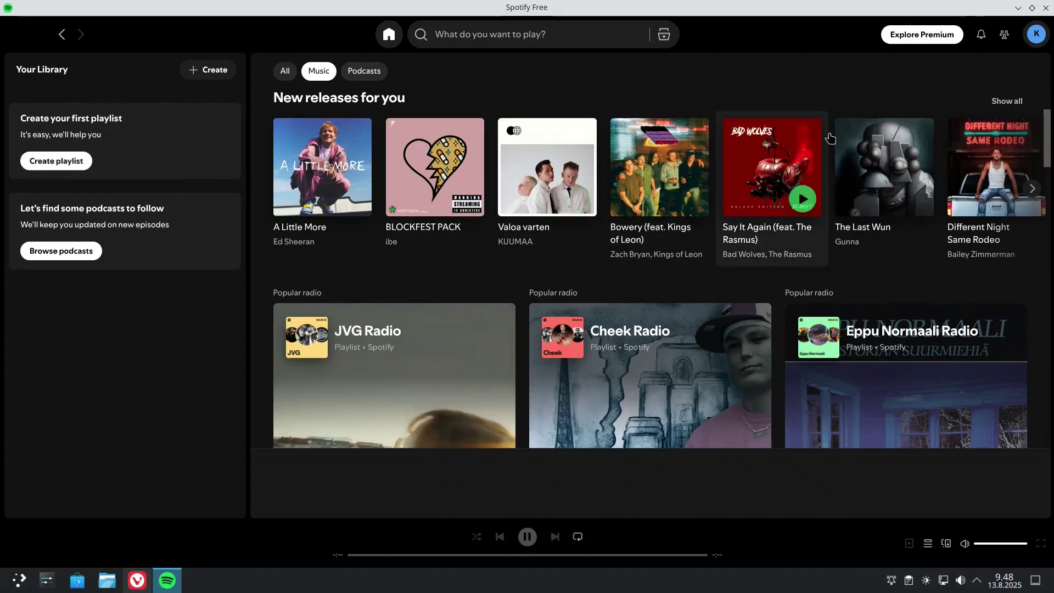
click(389, 36)
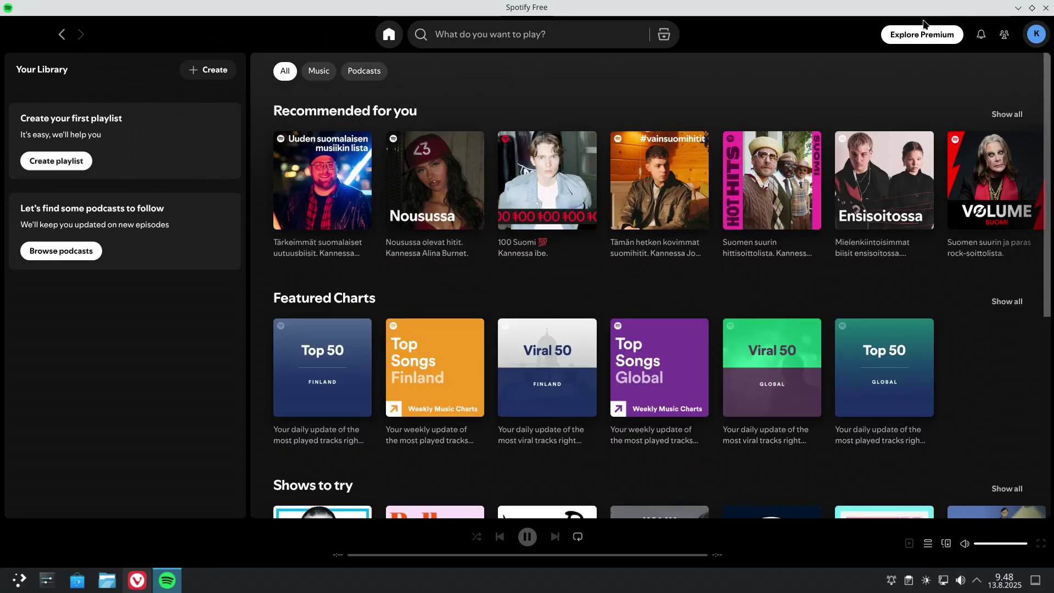
click(1045, 9)
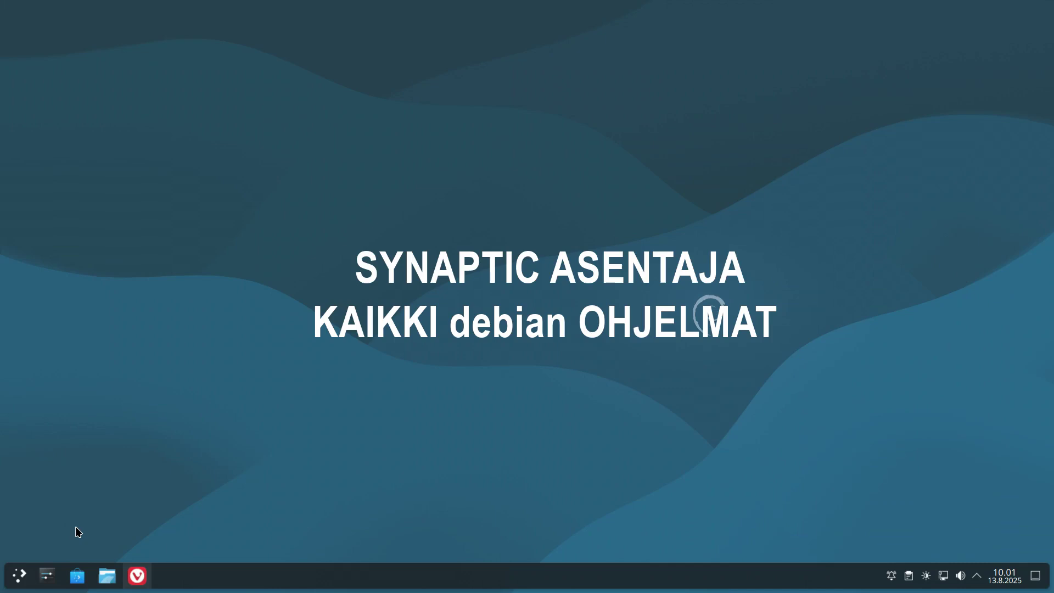
Open Discover, review the enabled Debian Trixie, Spotify and Vivaldi software sources, and return to the home page
click(78, 576)
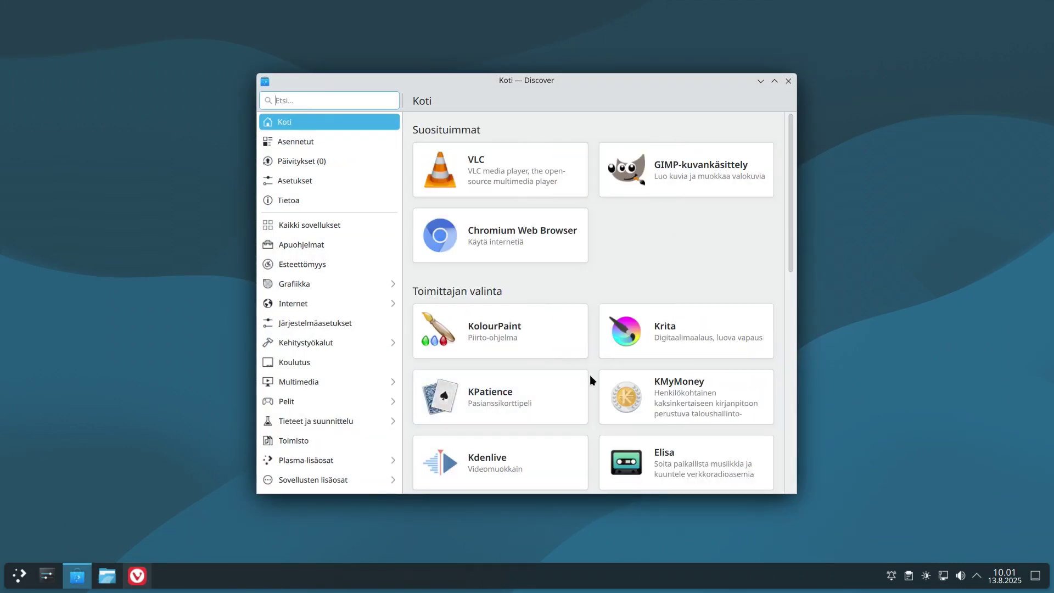
click(312, 181)
scroll(635, 459, down, 1)
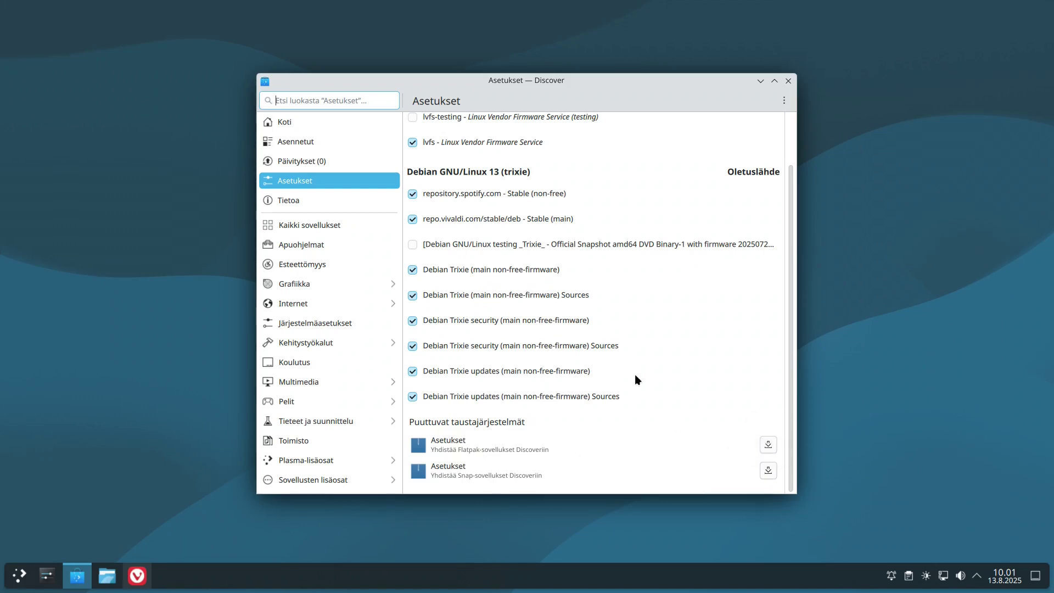
click(292, 120)
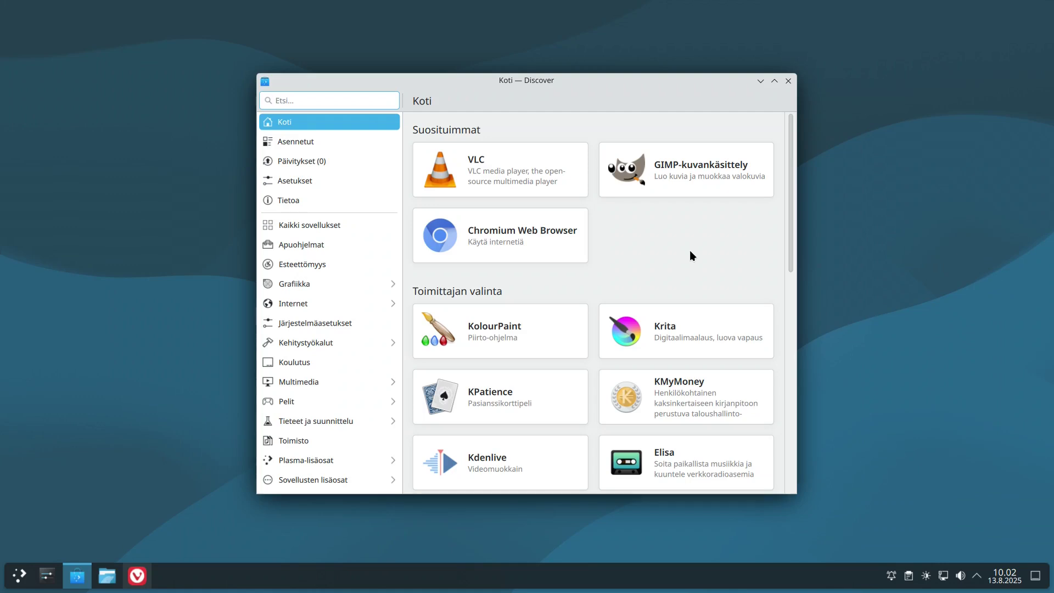
Search Discover for "clementain" to check the Clementine entry, clear the search and minimize Discover
text(clementain)
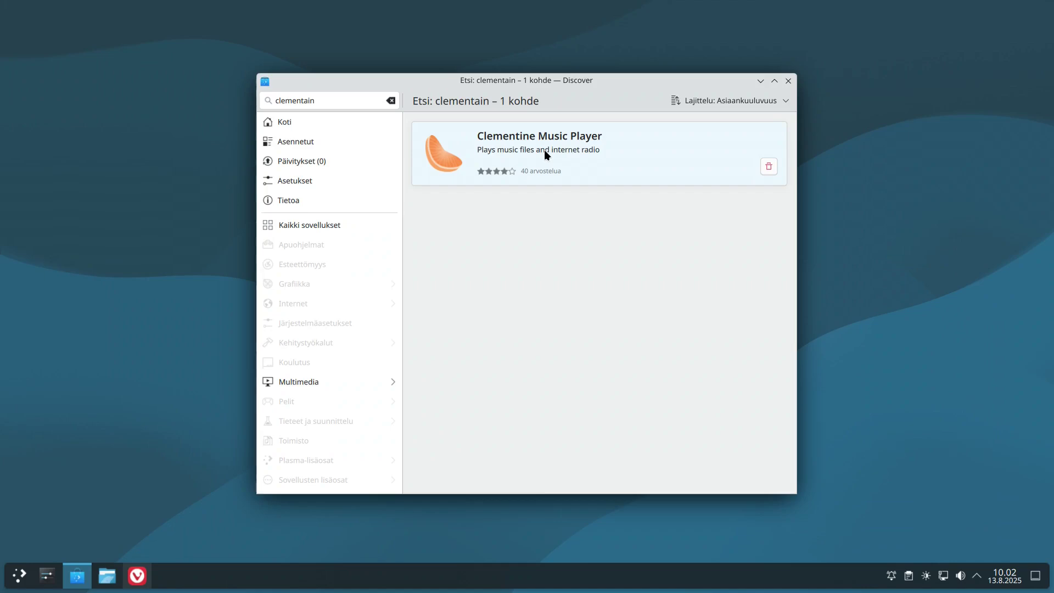
click(390, 101)
click(760, 81)
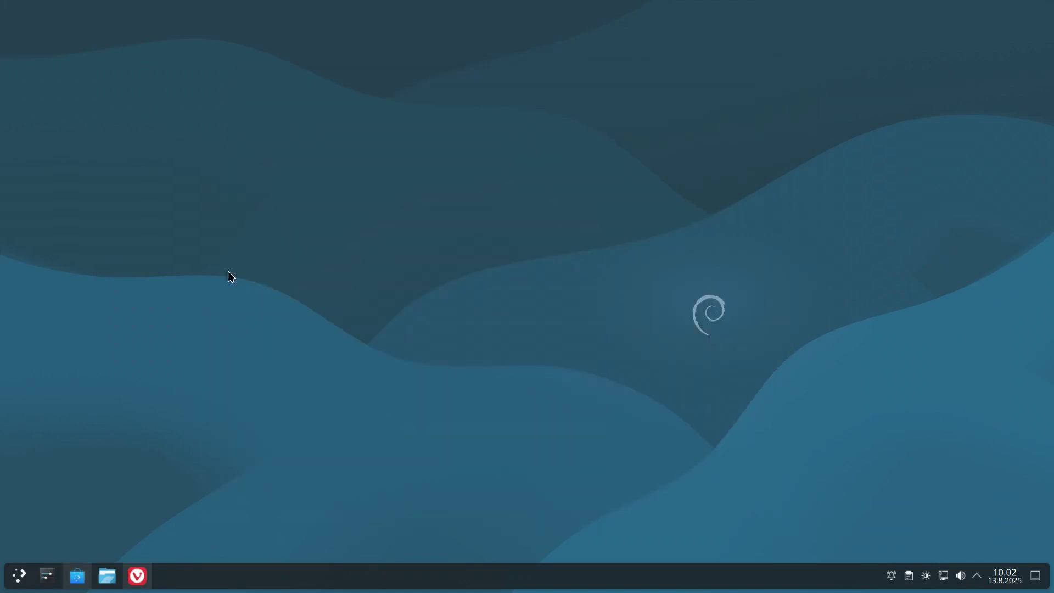
Launch Clementine from the multimedia applications in the application launcher
click(20, 575)
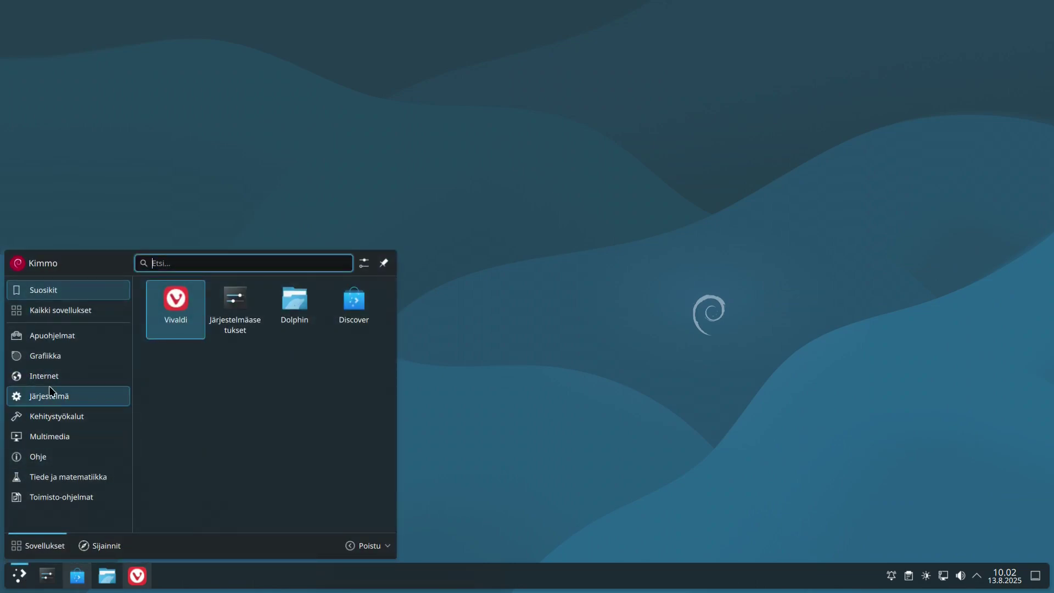
click(59, 437)
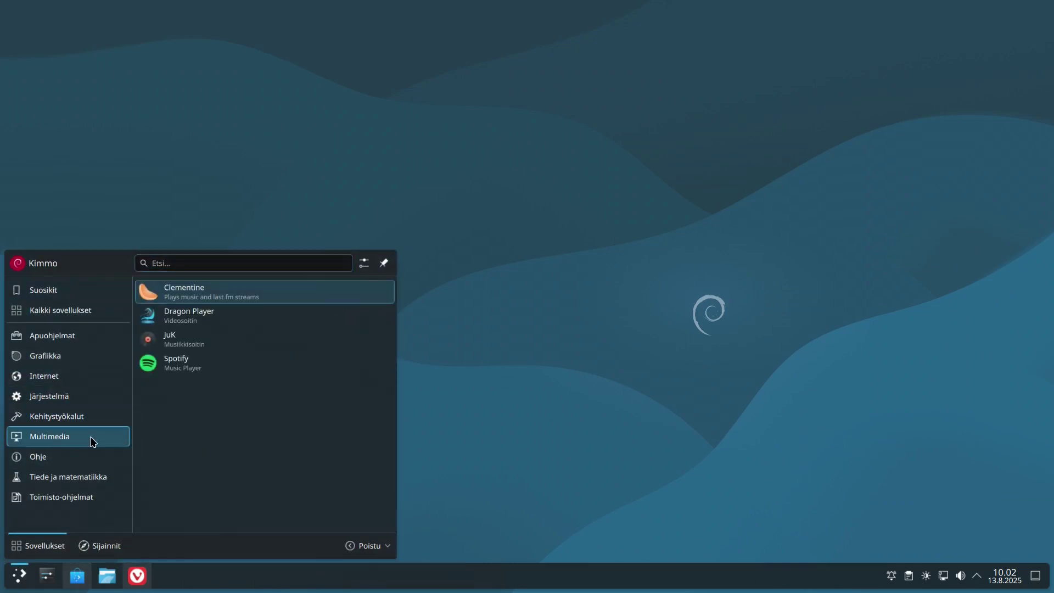
click(213, 289)
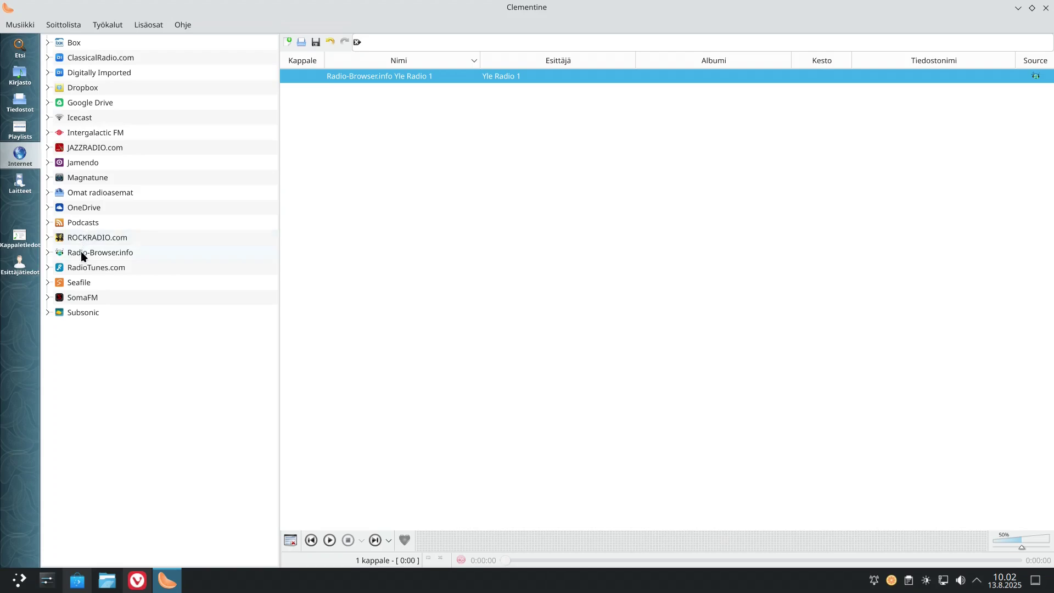
Expand Radio-Browser.info's stations by country and open Finland's station list
click(47, 253)
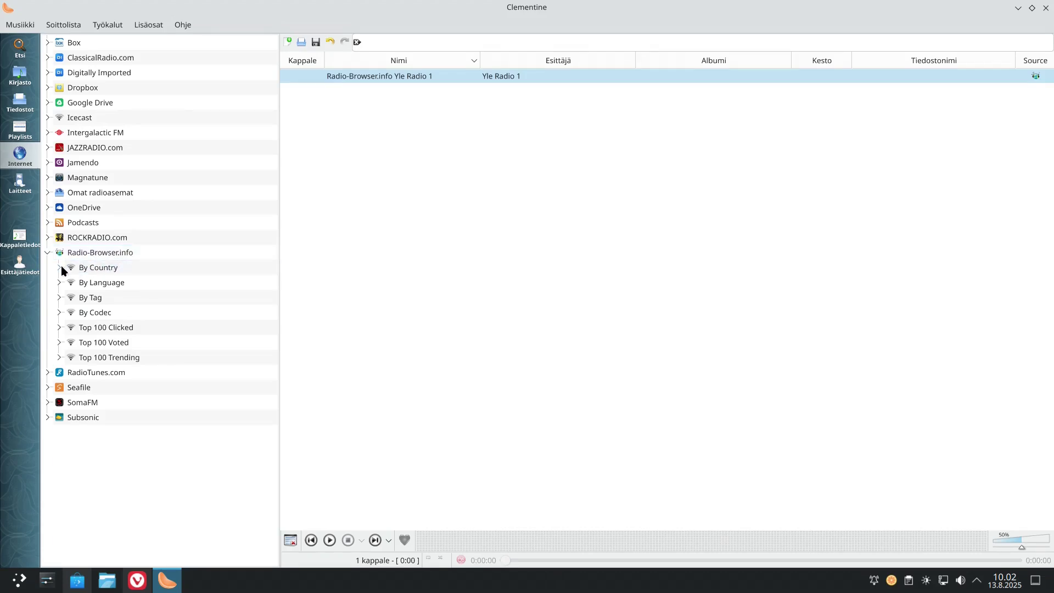
click(59, 268)
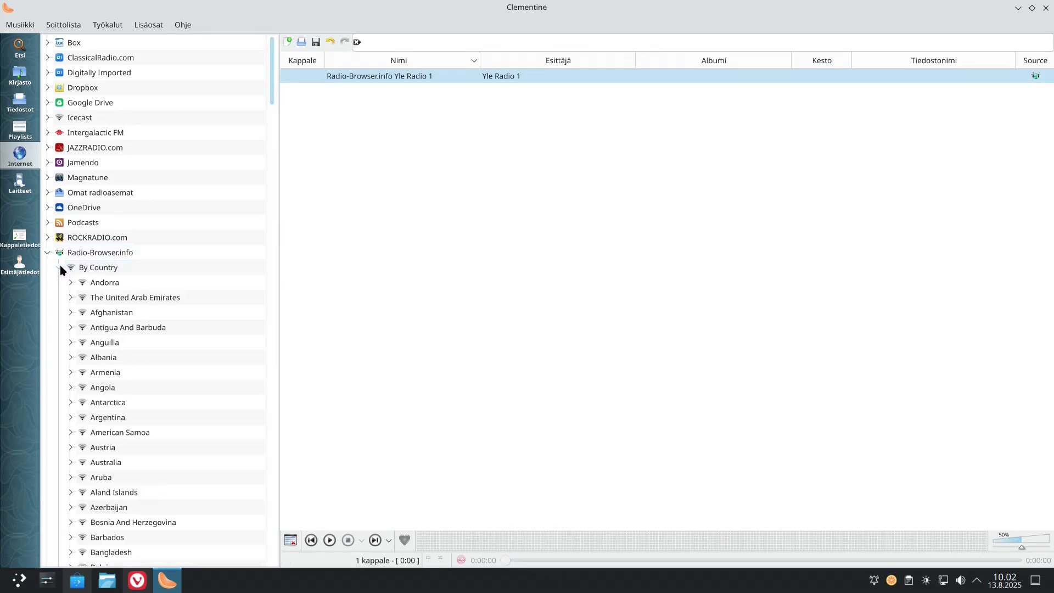
scroll(270, 117, down, 1)
scroll(270, 123, down, 20)
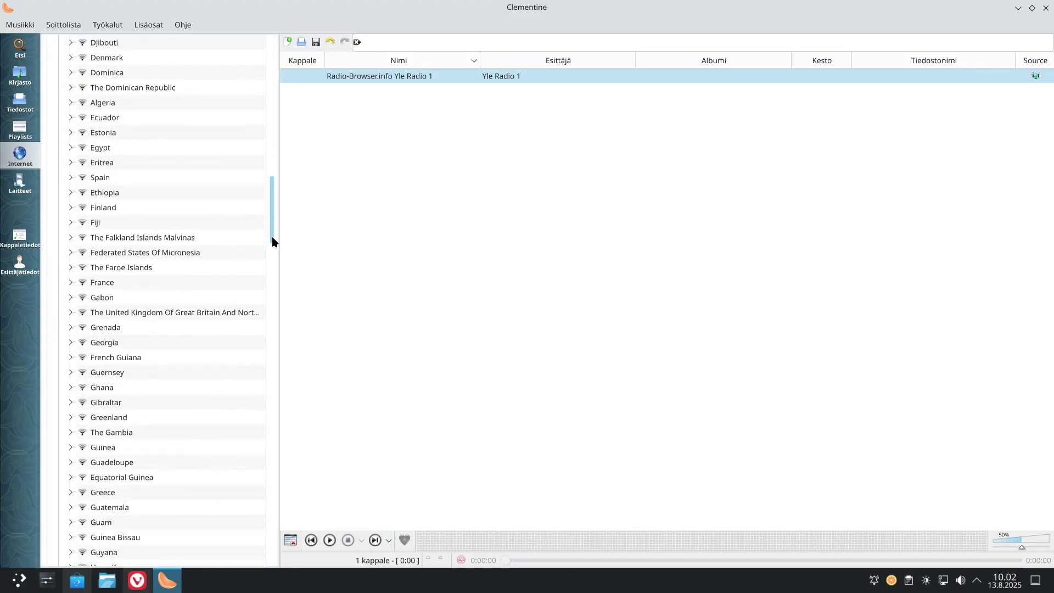
click(70, 208)
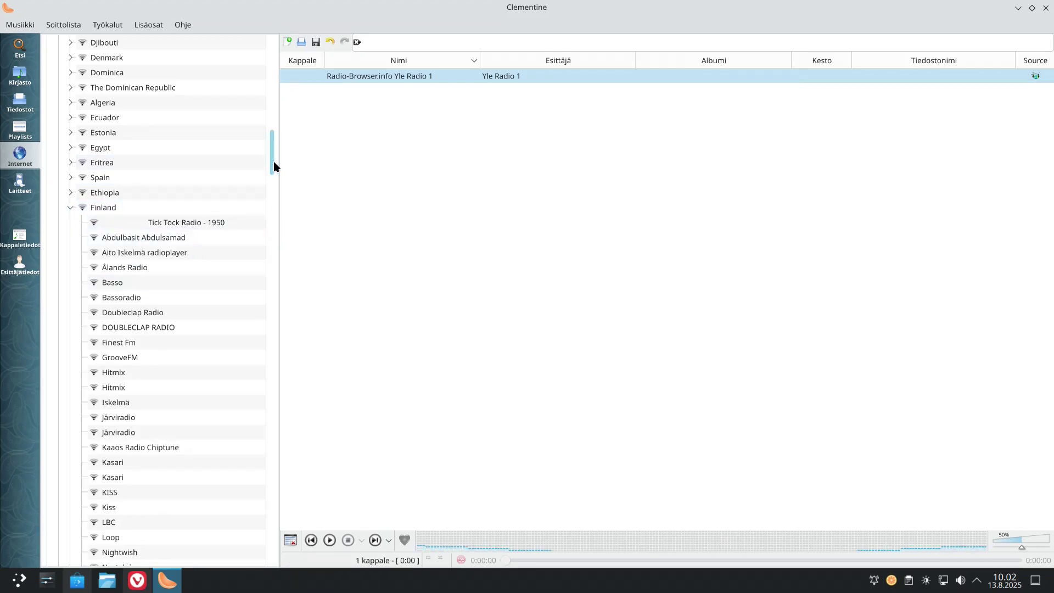
Add the Yle X3M station from the Finland list to the playlist, play it and stop playback
drag(273, 162, 280, 308)
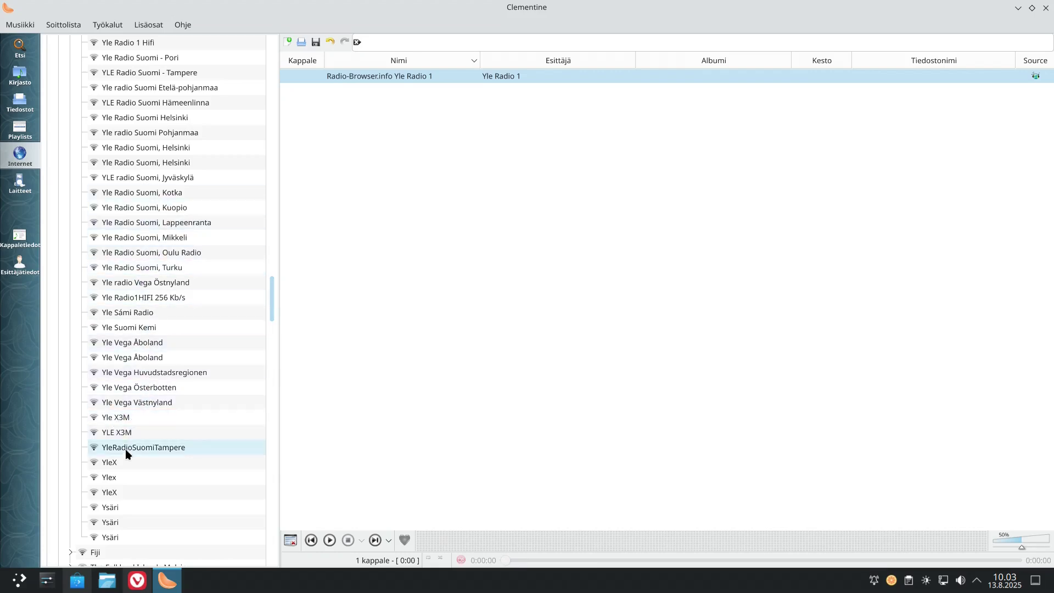
click(121, 418)
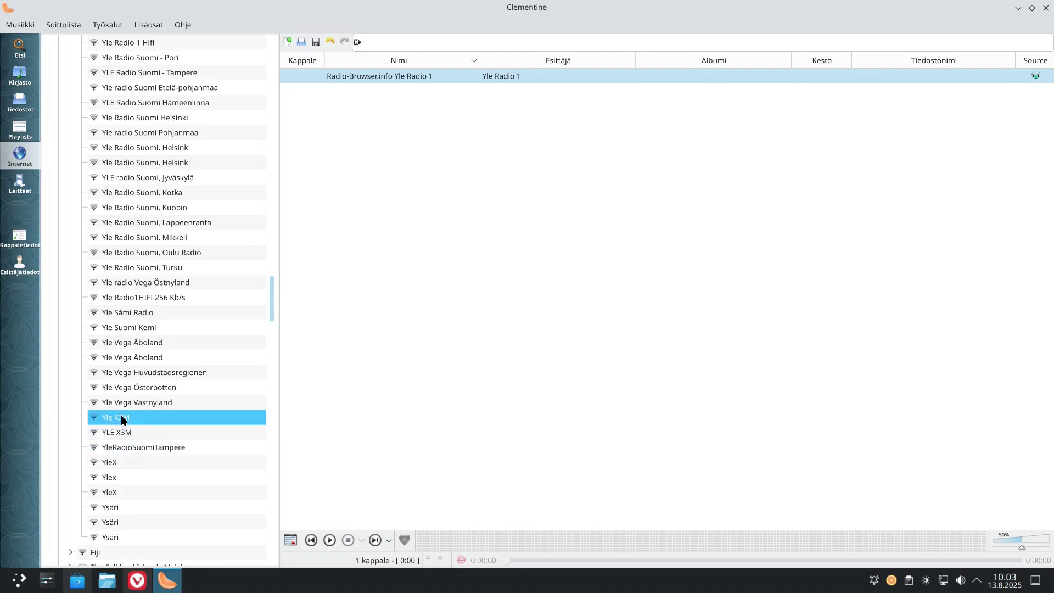
double_click(122, 419)
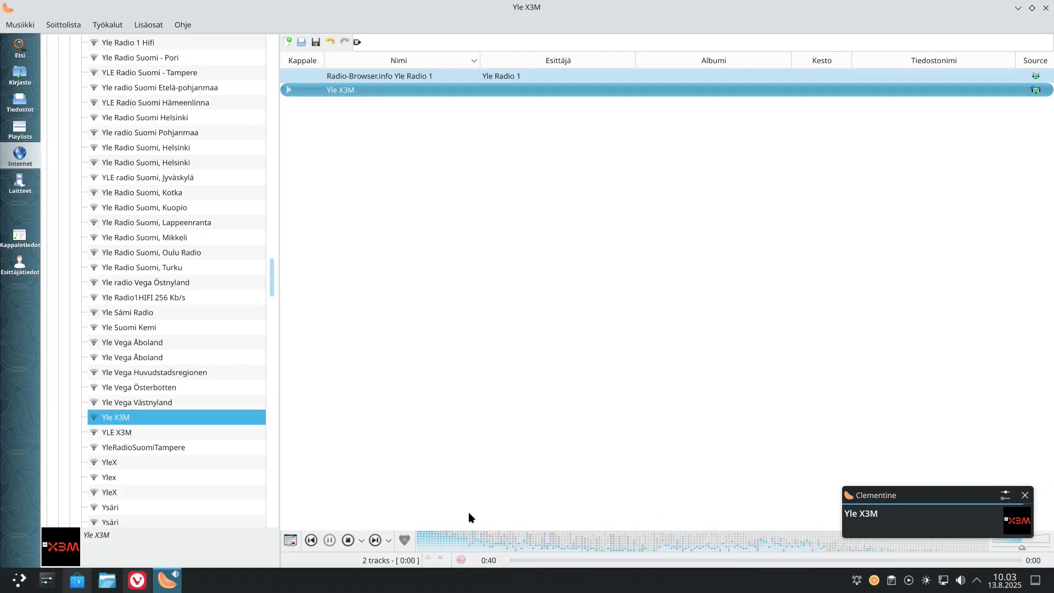
click(349, 539)
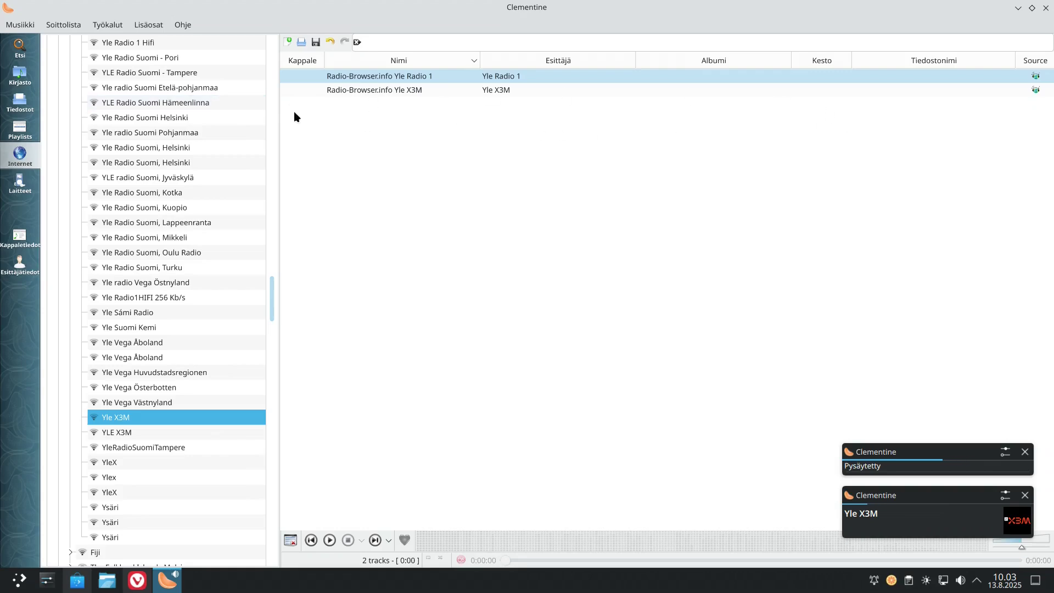
Collapse the Radio-Browser.info station tree and close the Clementine window
drag(272, 293, 251, 23)
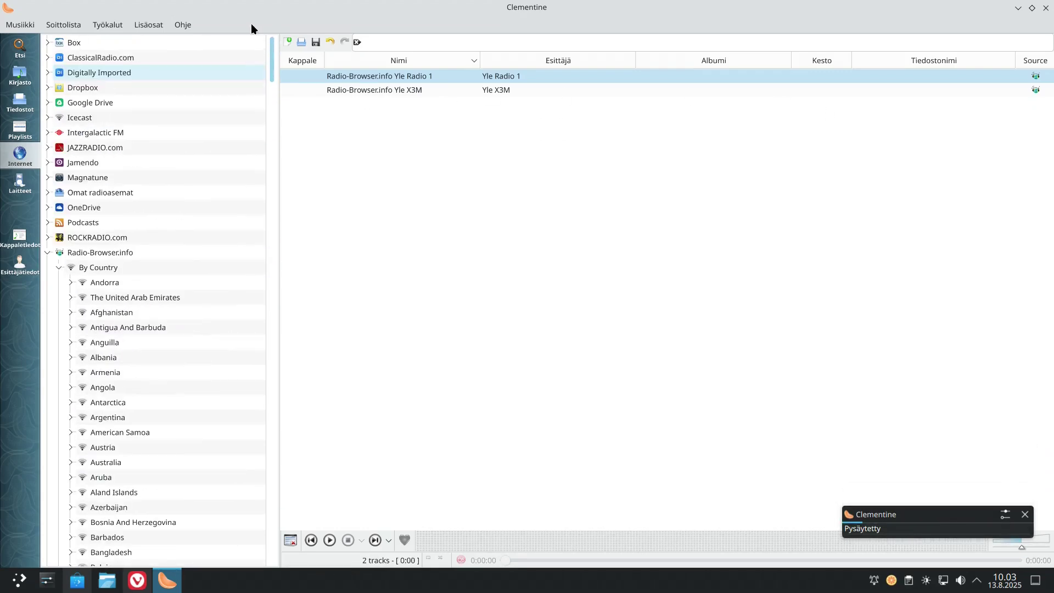
click(48, 253)
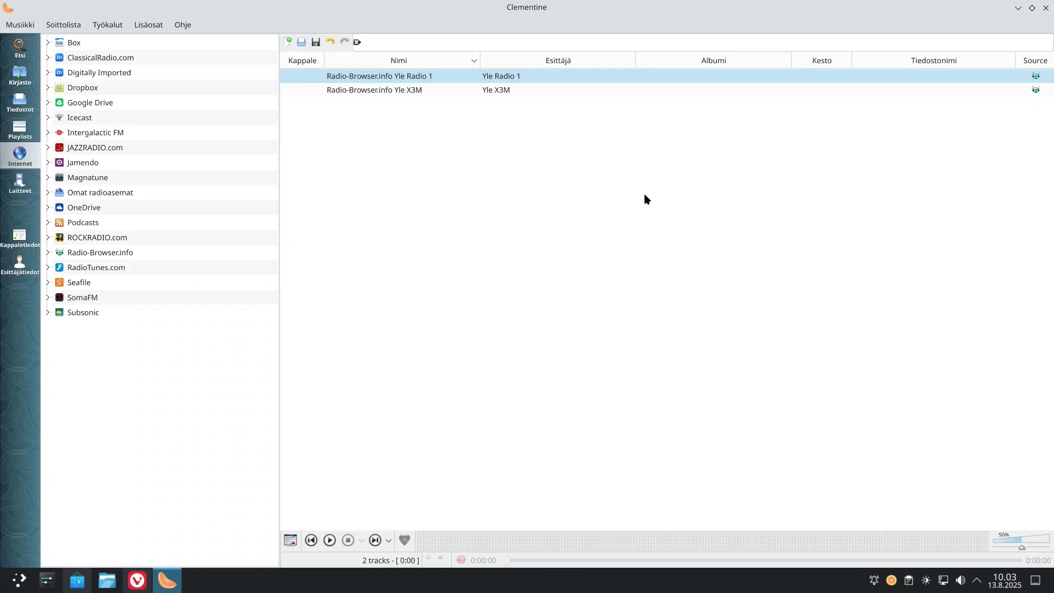
click(1044, 9)
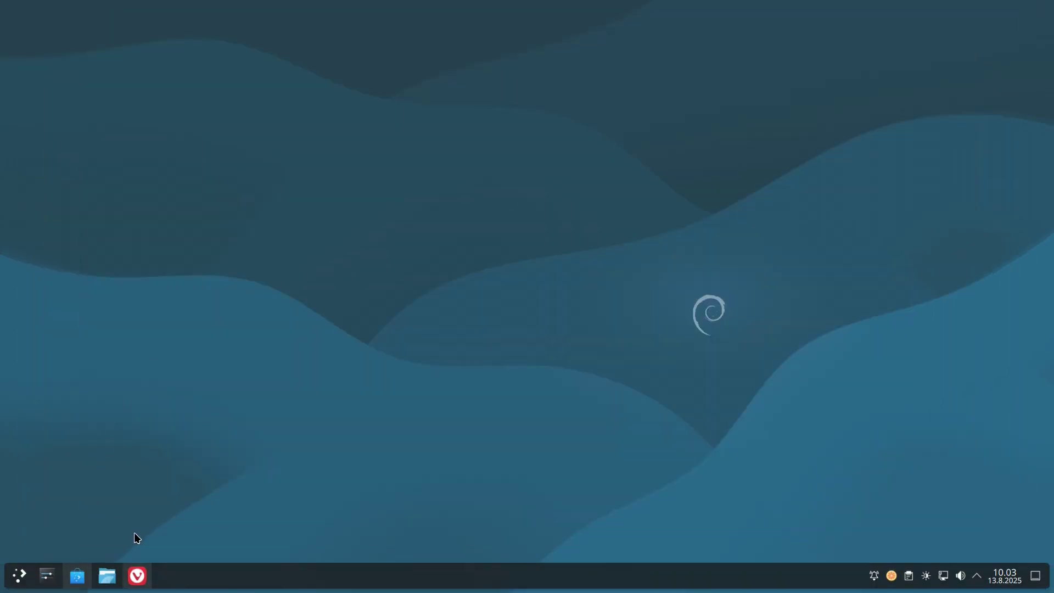
Search for "sayonara" in Discover and open the Sayonara player's details page
click(77, 575)
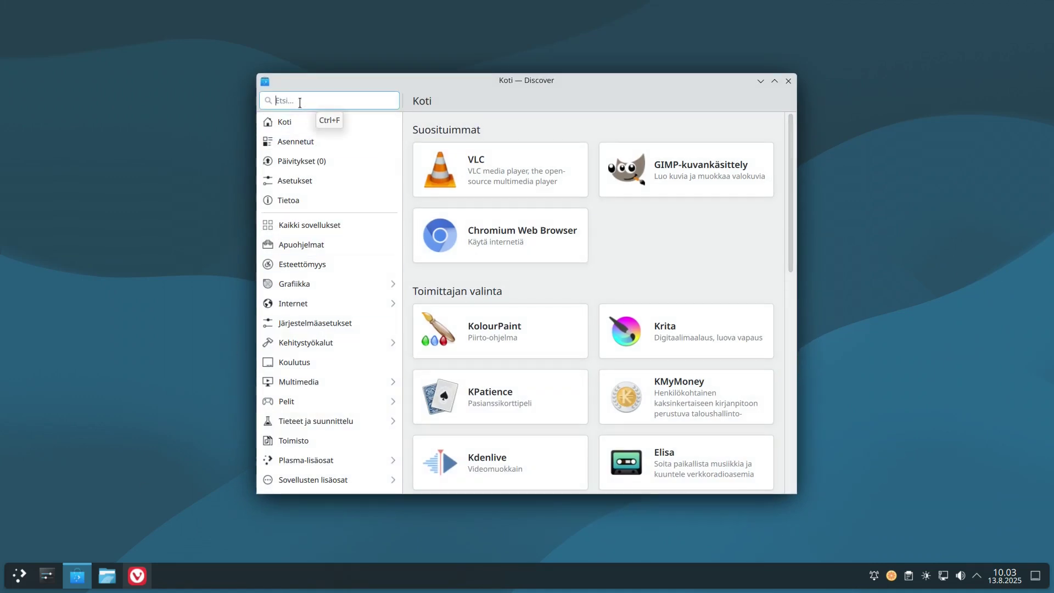
text(sayonara)
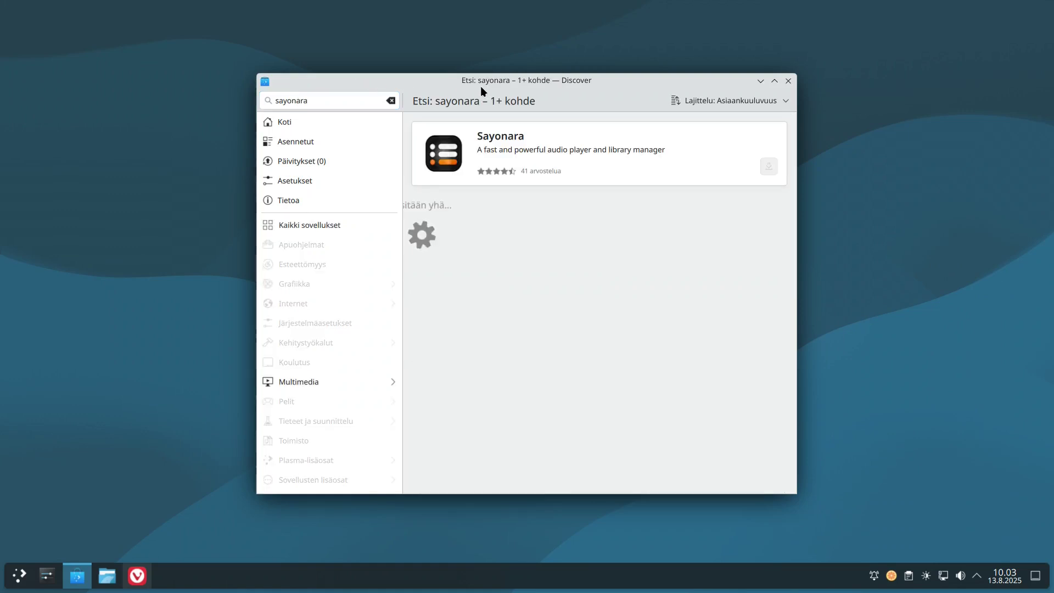
click(578, 153)
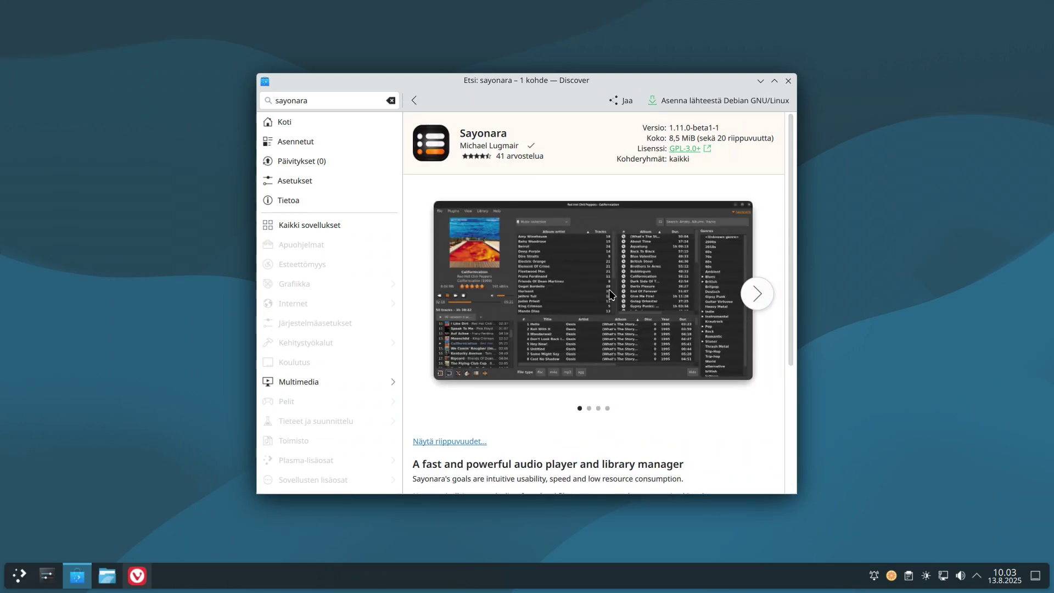
Install Sayonara from the Debian GNU/Linux source, authenticating with the root password, and close Discover
click(702, 103)
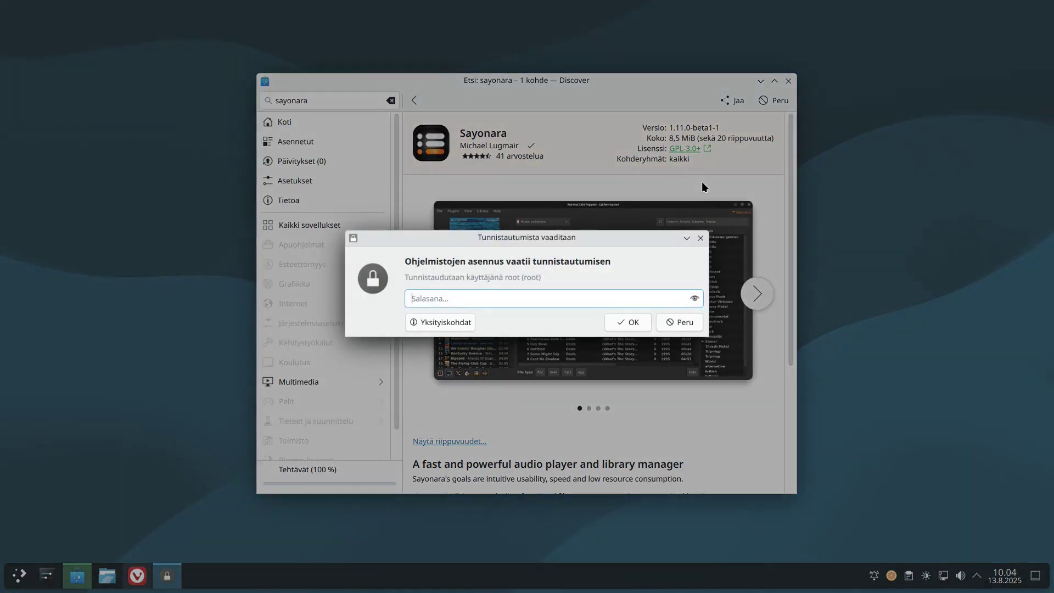
text(******)
key(Return)
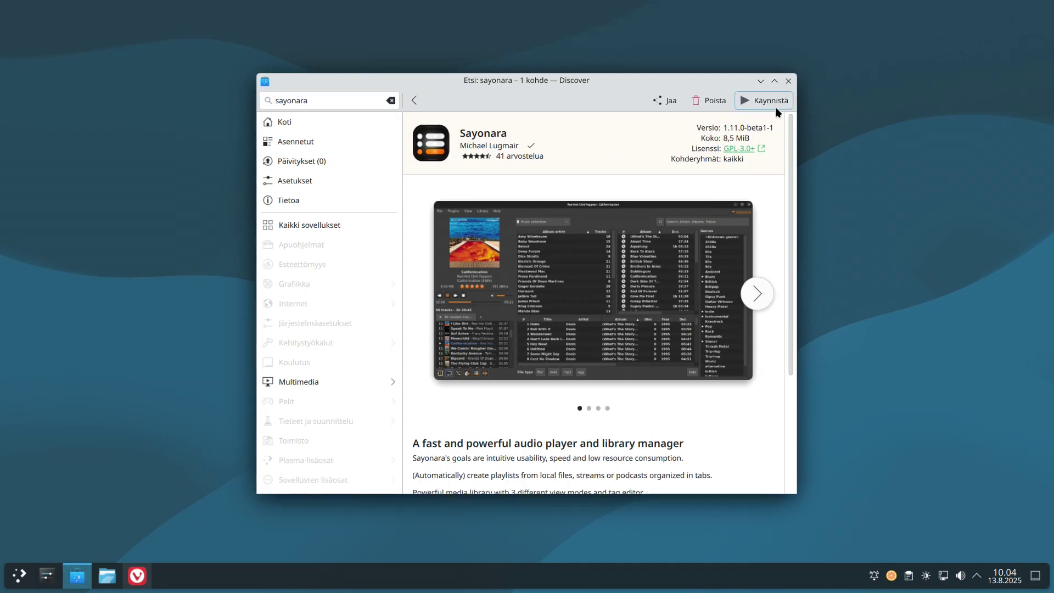
click(788, 80)
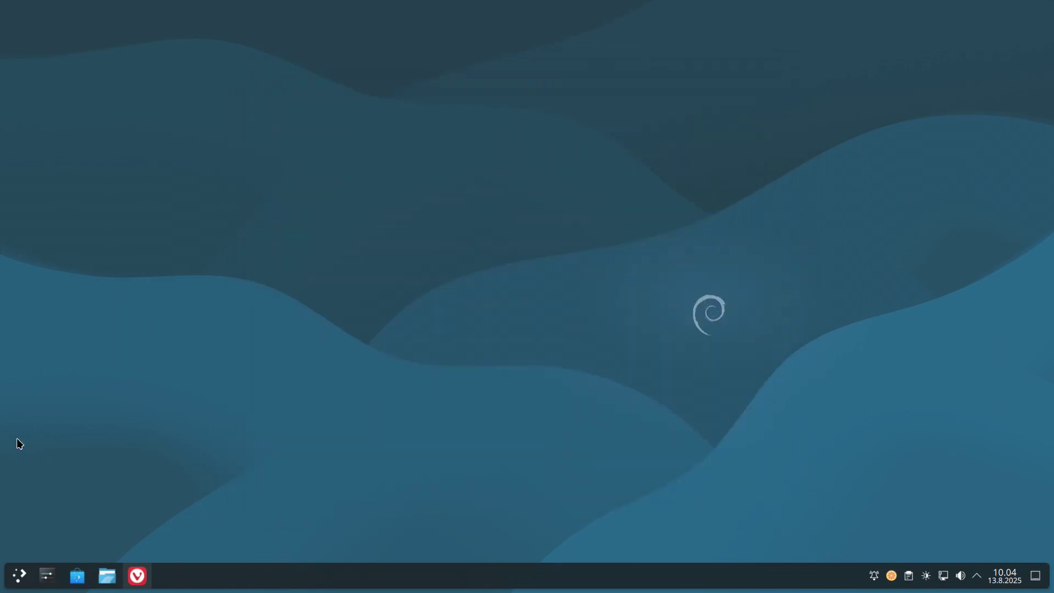
Launch Sayonara from the multimedia applications in the application launcher
click(19, 575)
click(61, 437)
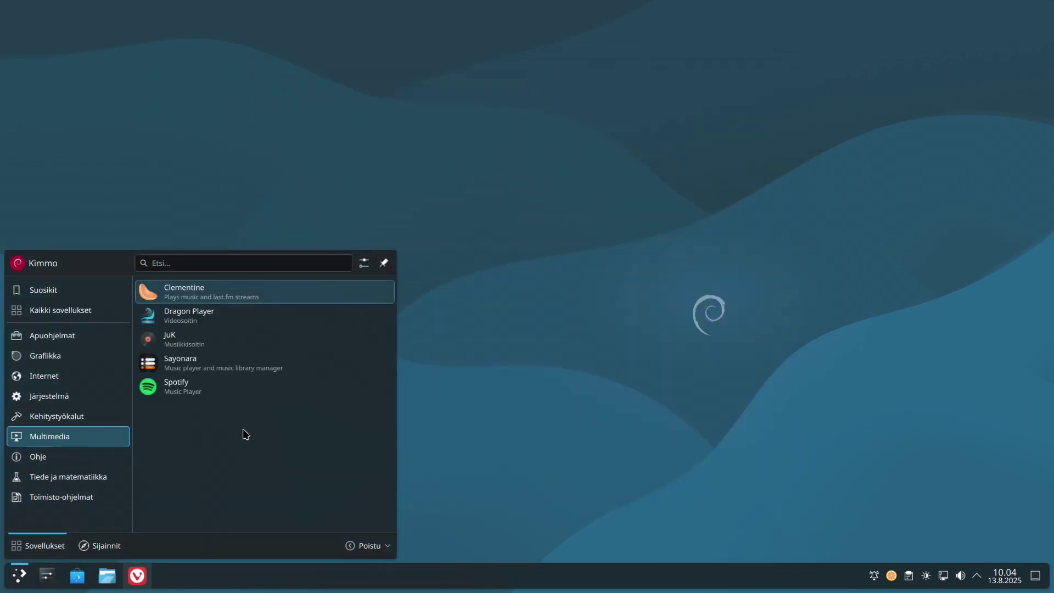
click(216, 366)
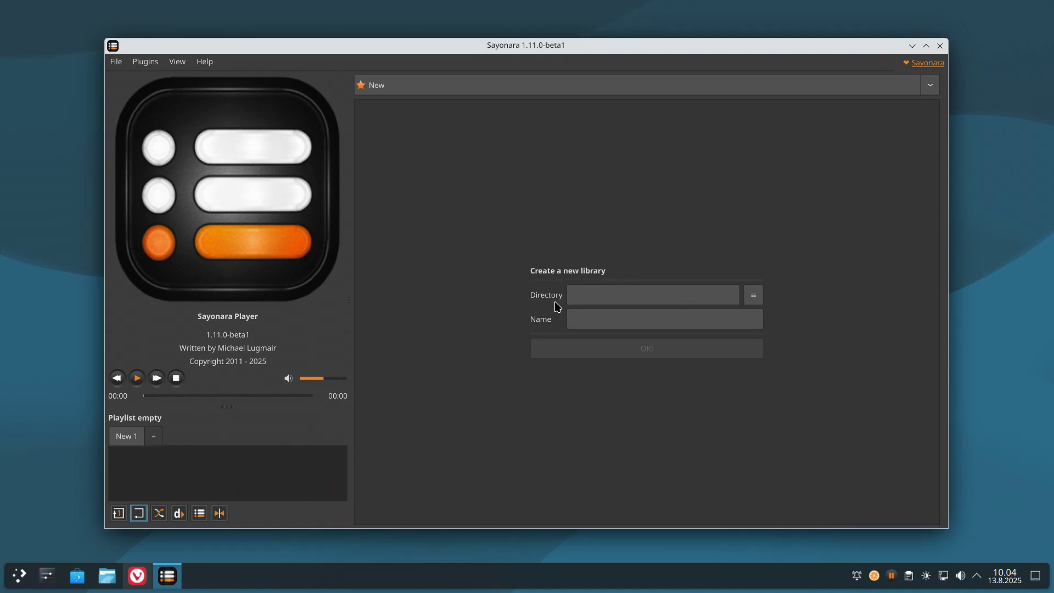
Create a new Sayonara library named Musiikki from the Musiikki folder in the home directory
click(753, 295)
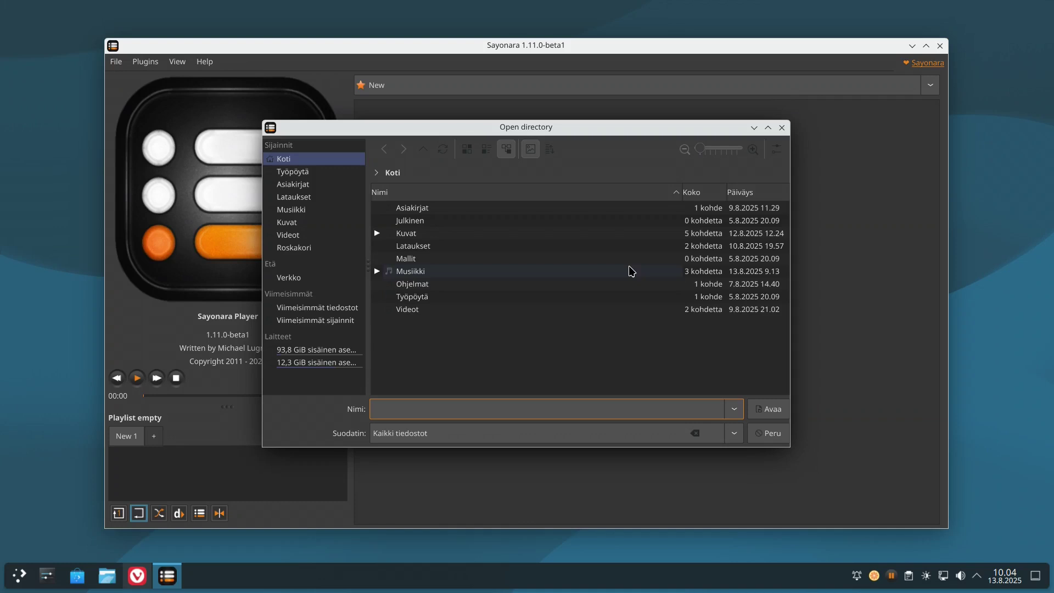
click(419, 274)
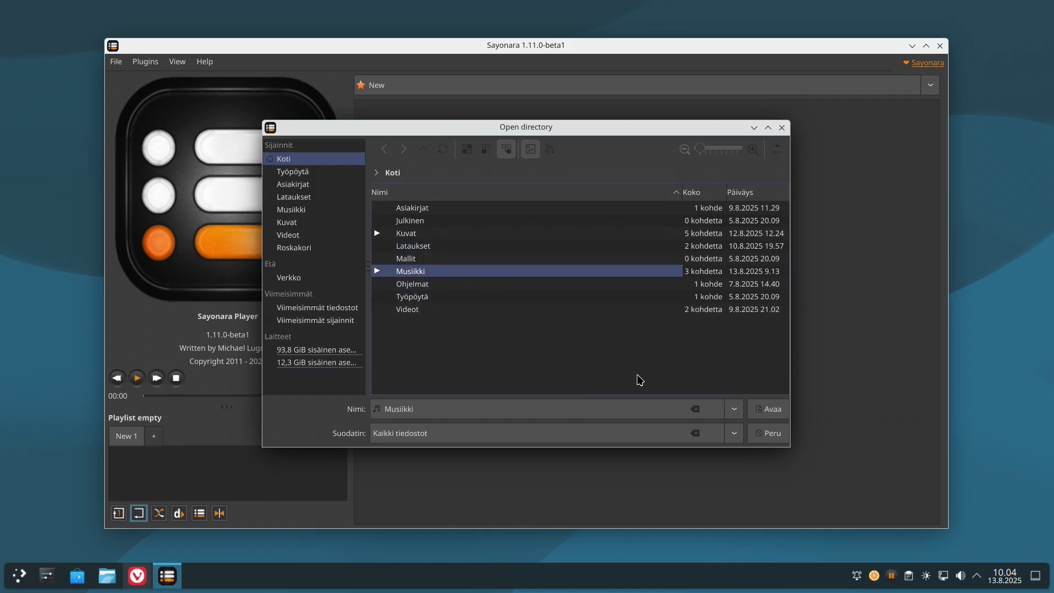
click(768, 409)
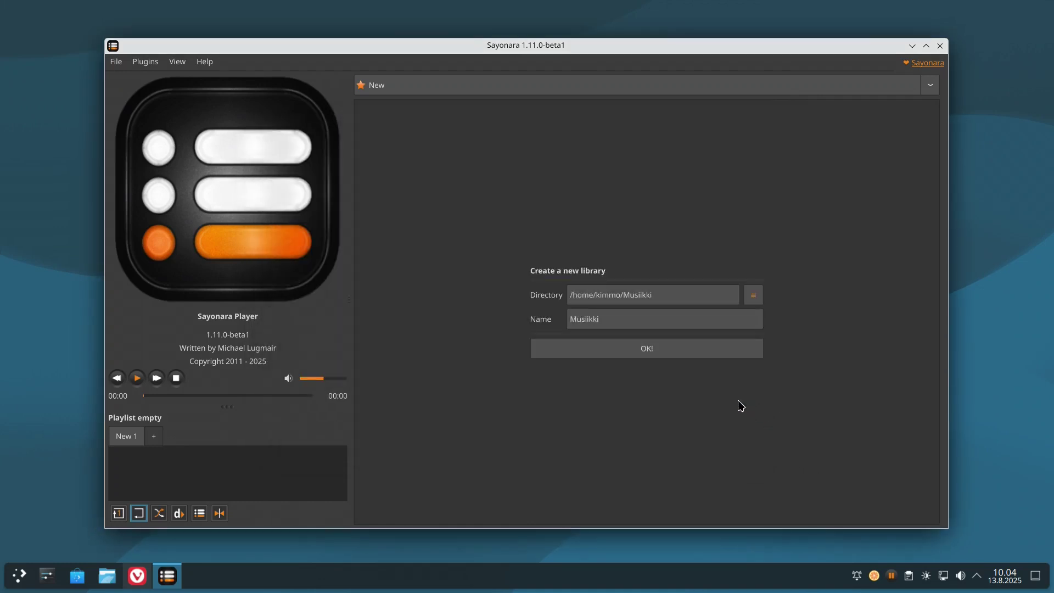
click(660, 360)
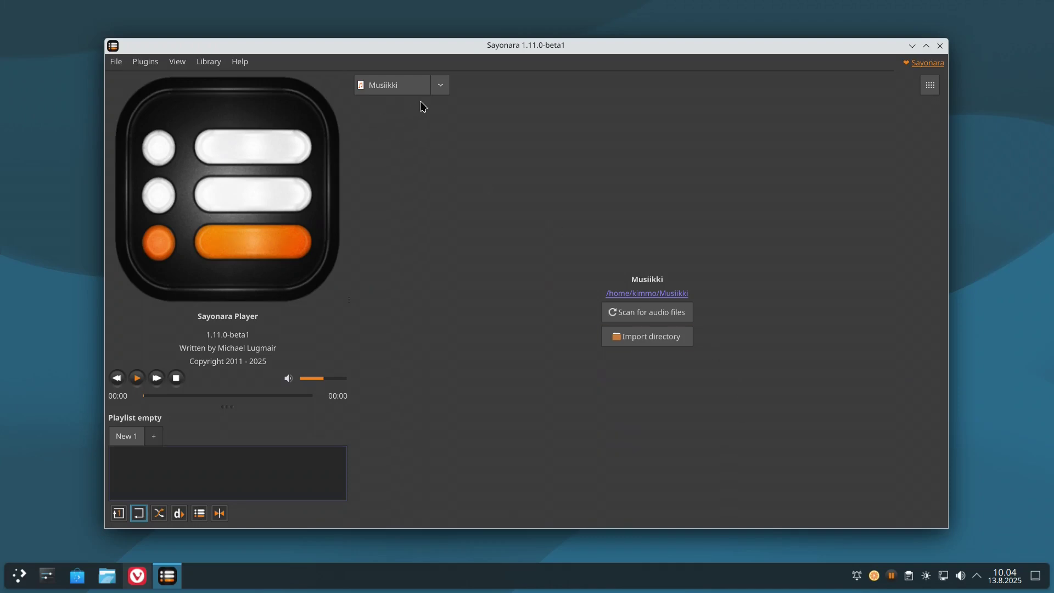
View the available library sources and scan the Musiikki library for audio files
click(441, 93)
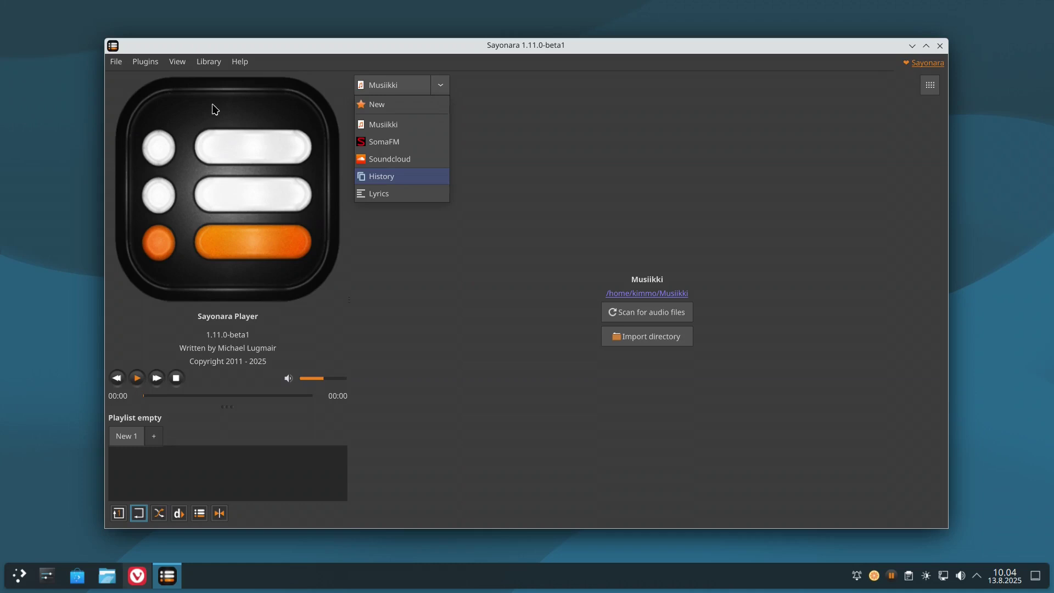
click(373, 101)
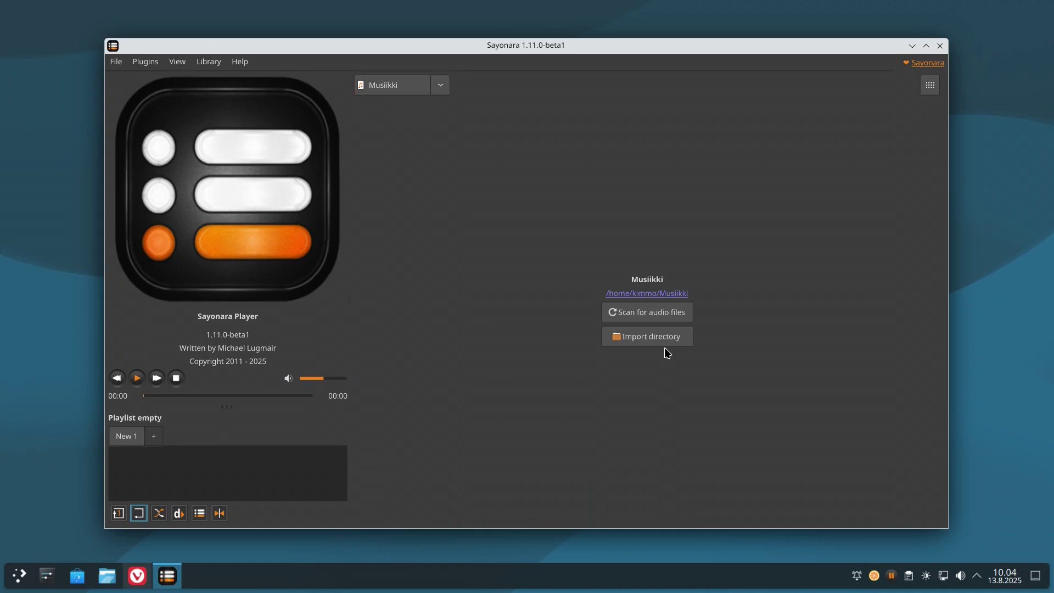
click(667, 313)
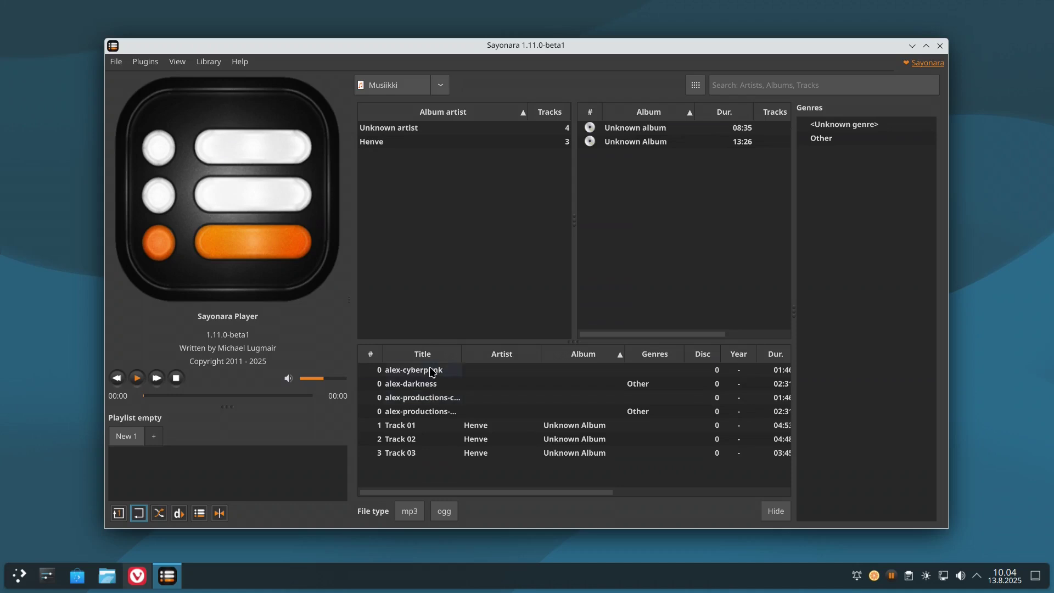
Play Track 01 from the Musiikki library and show the Spectrum plugin during playback
click(408, 431)
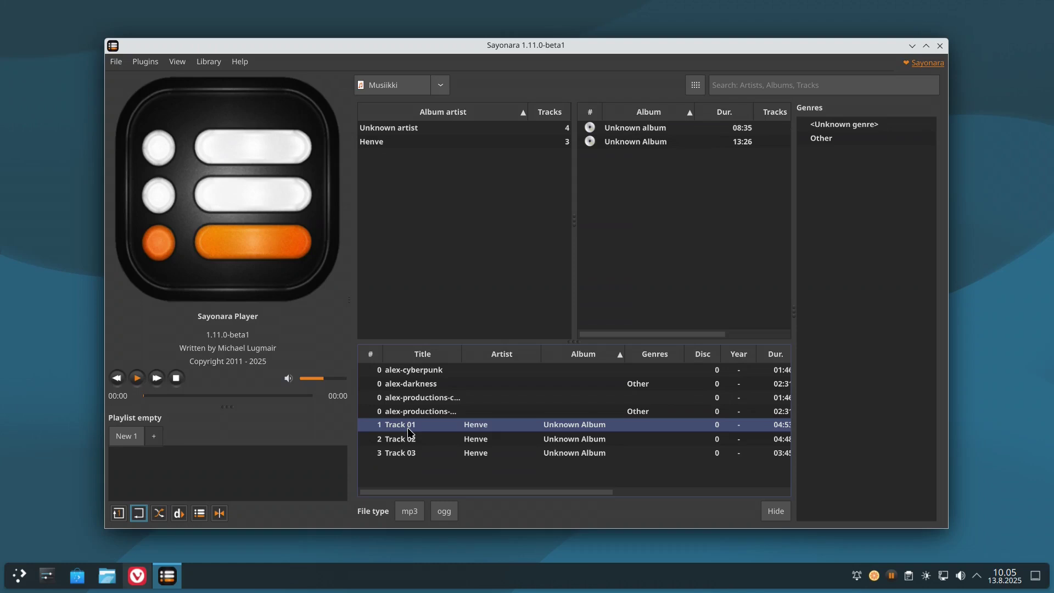
double_click(409, 432)
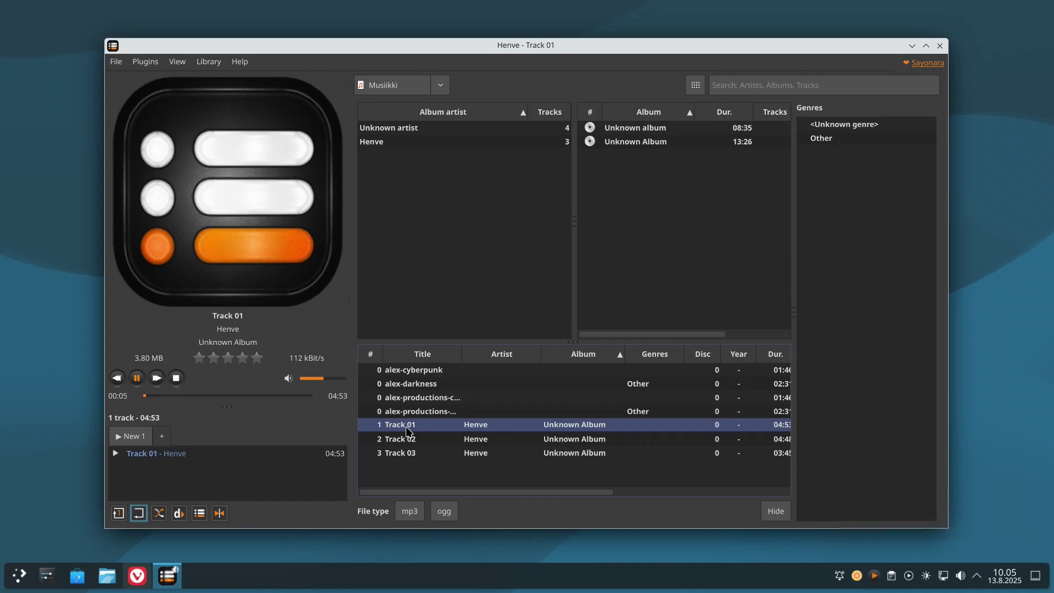
click(157, 69)
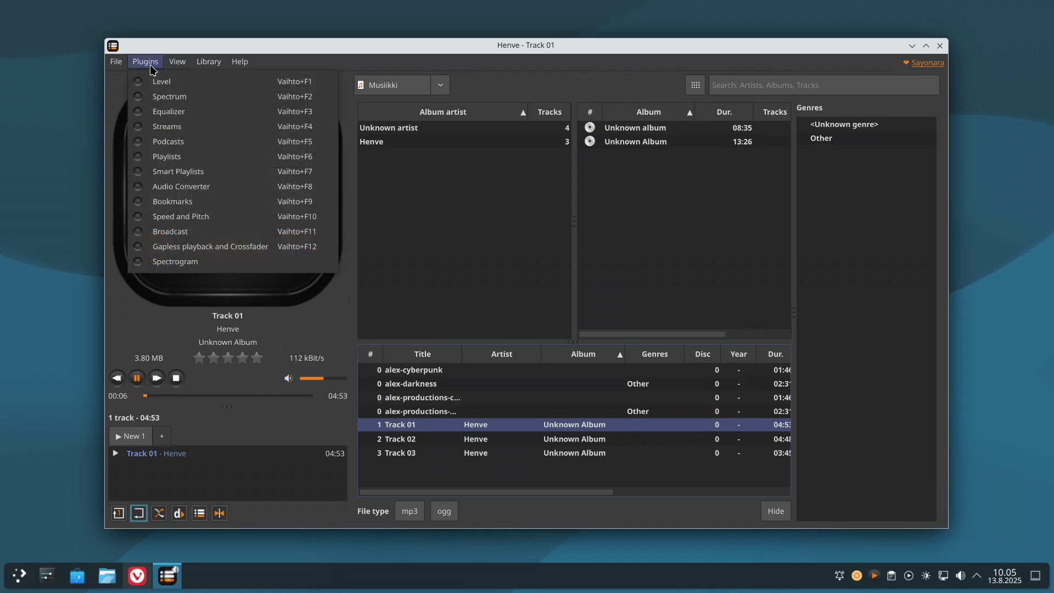
click(168, 96)
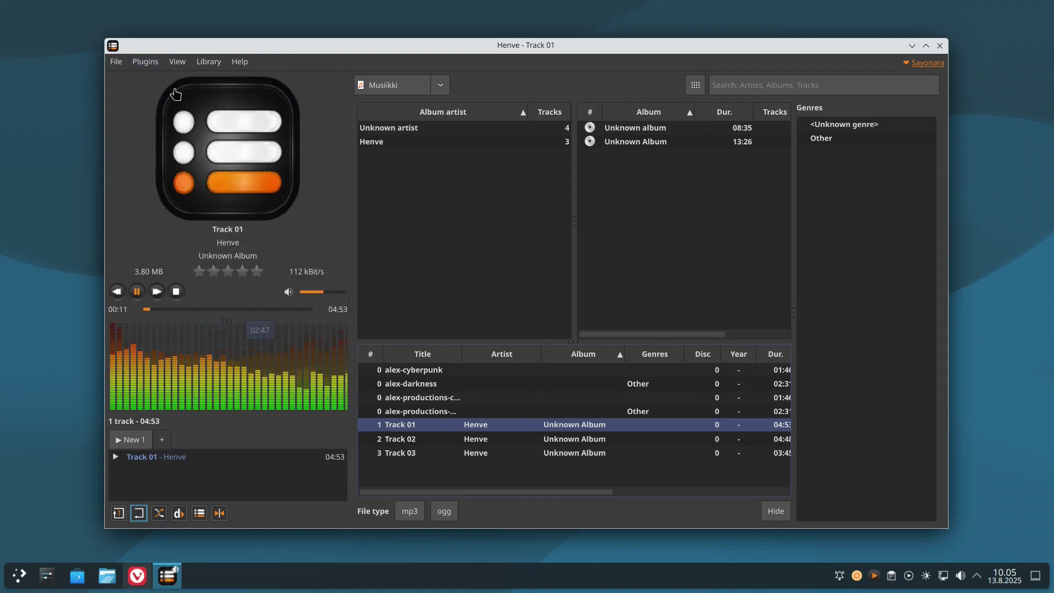
Switch the visualization from Spectrum to the Level plugin and stop playback
click(155, 66)
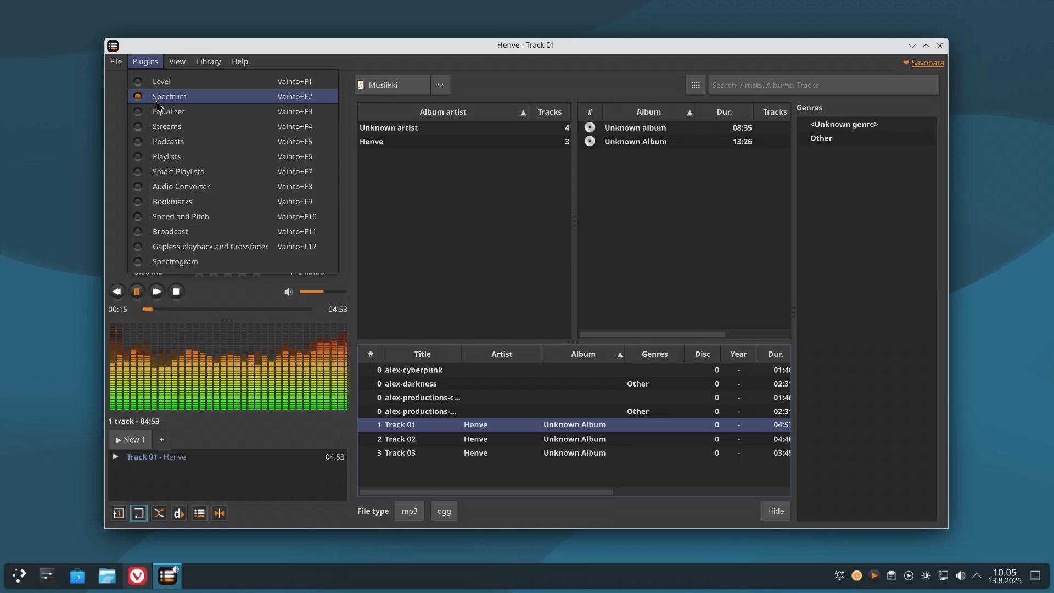
click(161, 81)
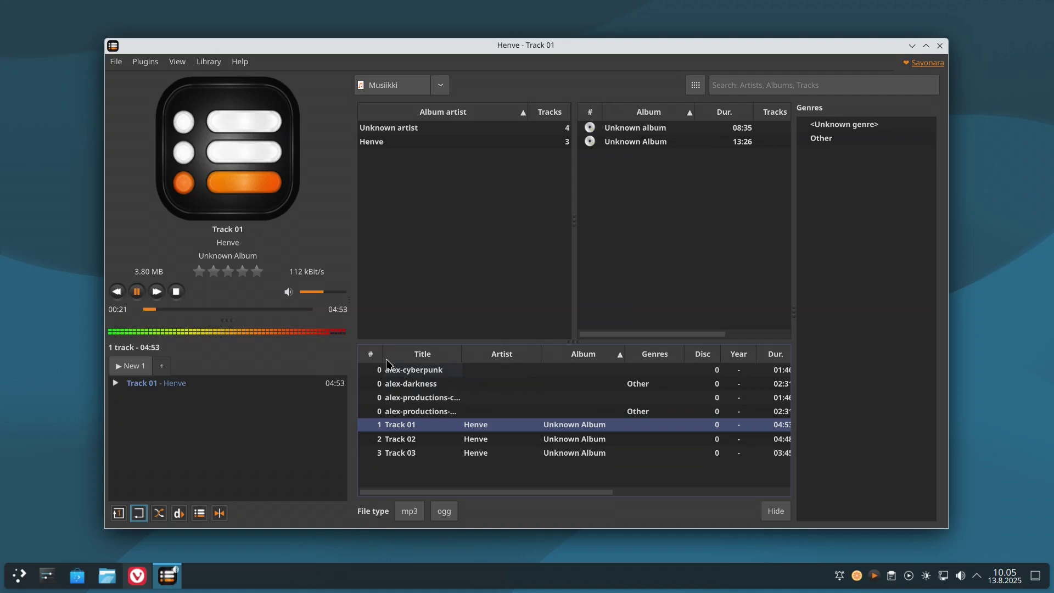
click(177, 292)
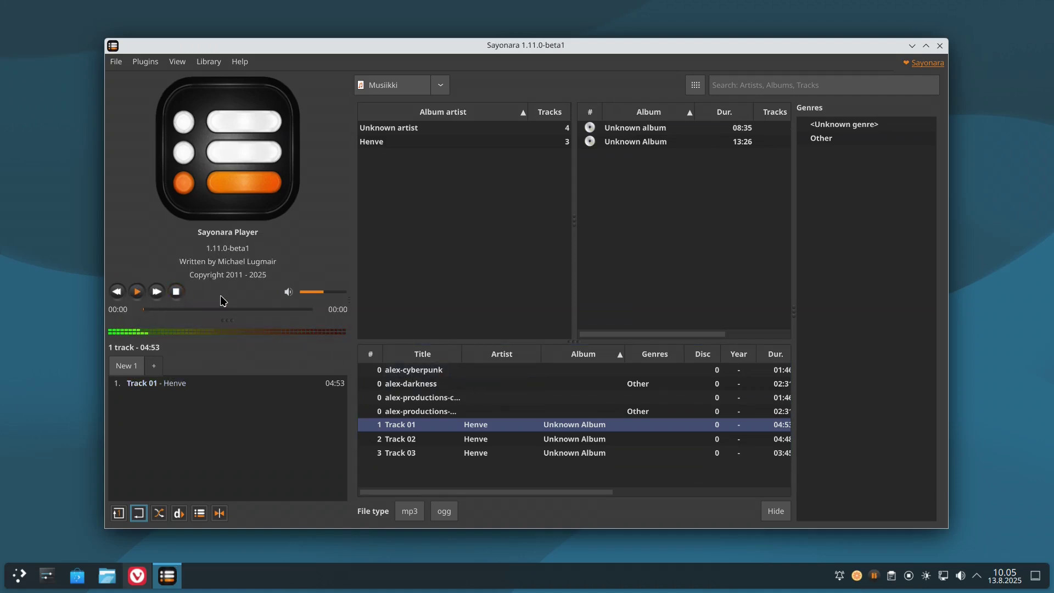
Set Sayonara's interface language to Suomi in the preferences and apply the change
click(208, 61)
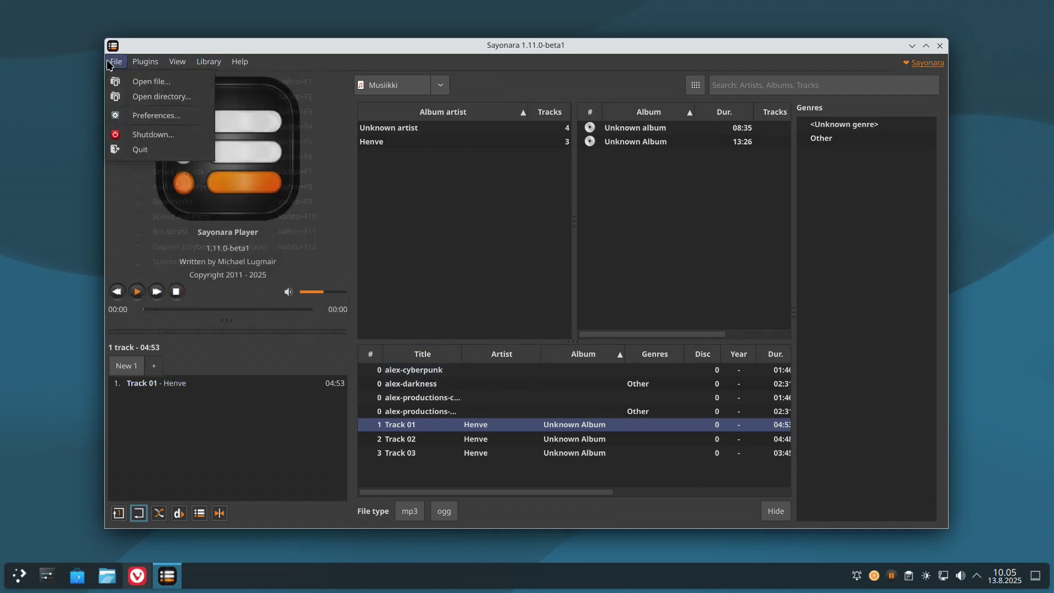
mouse_move(204, 68)
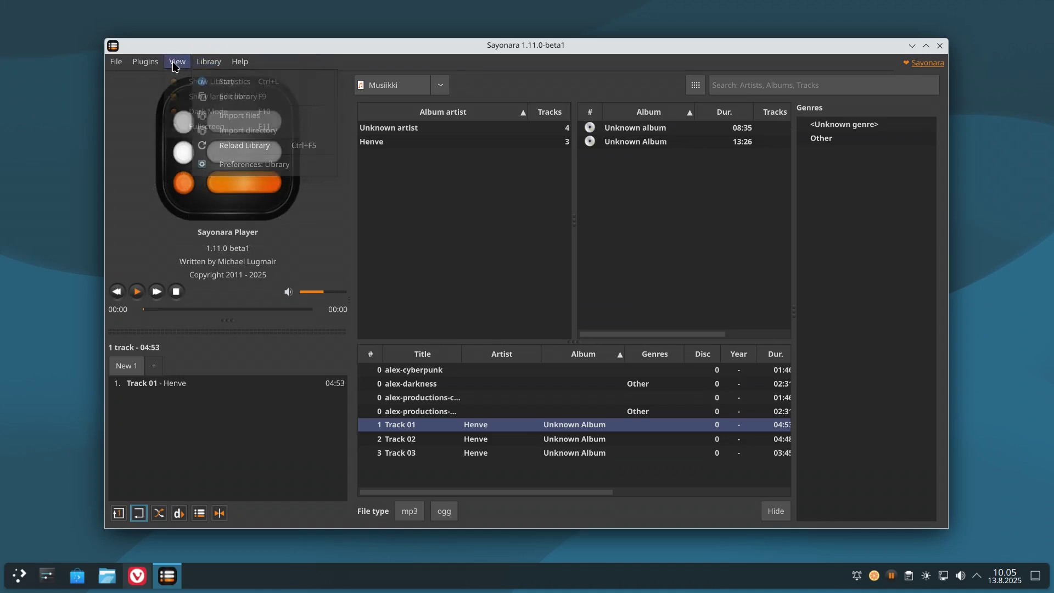
mouse_move(122, 64)
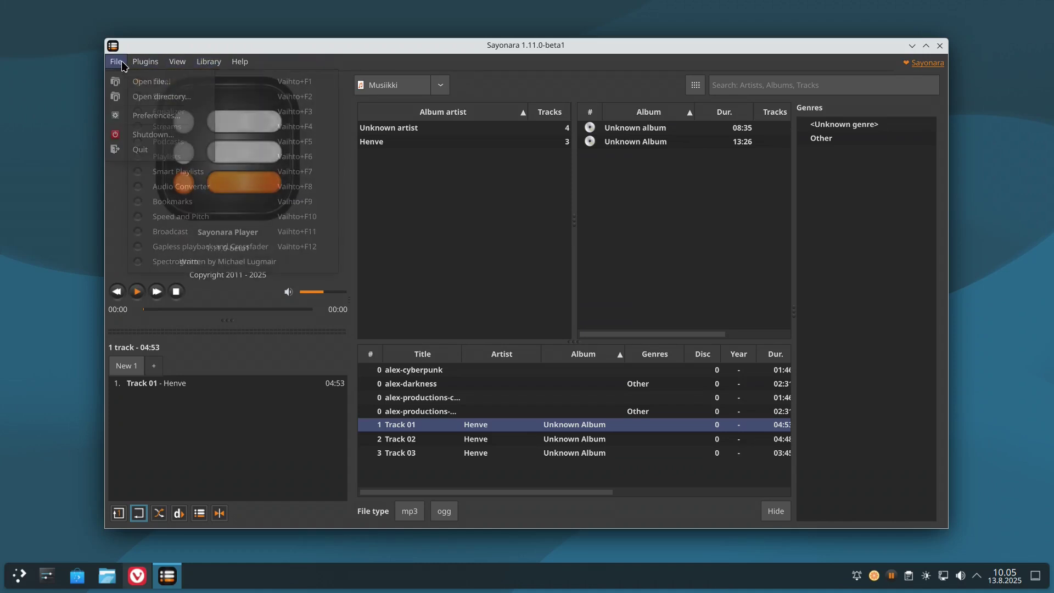
click(146, 119)
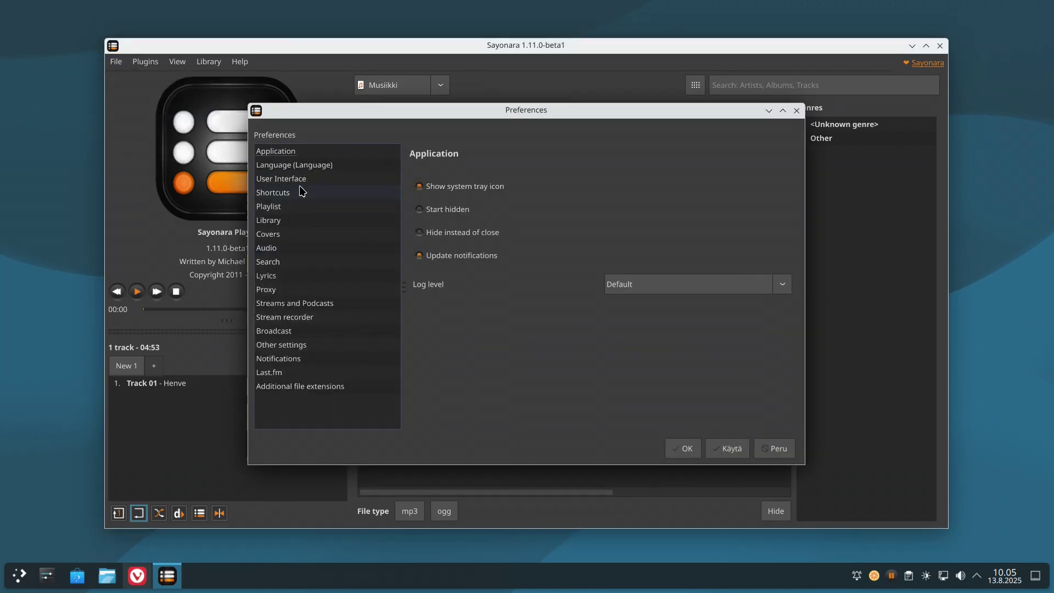
click(301, 165)
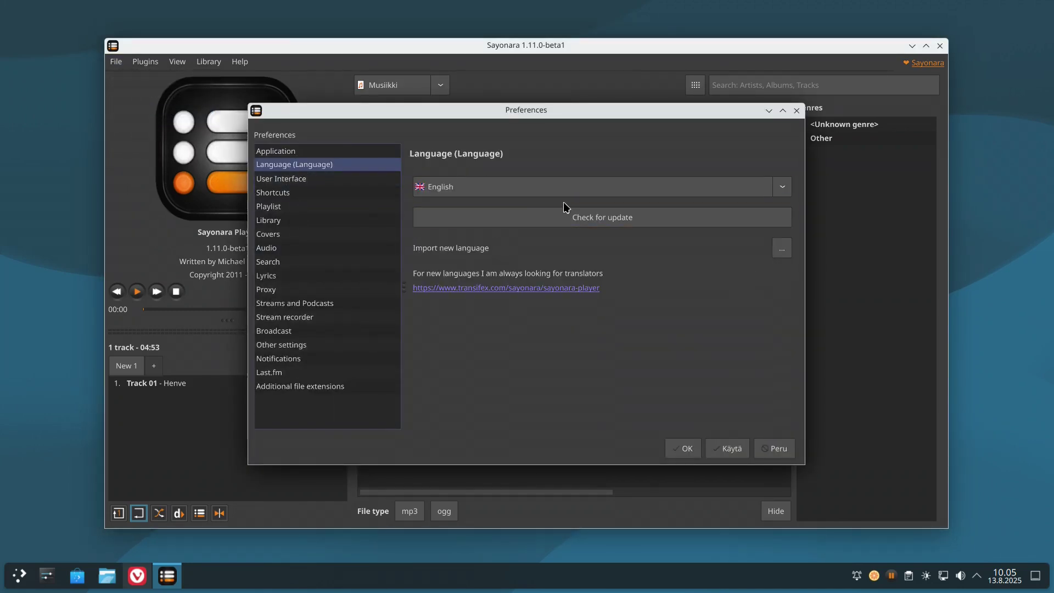
click(505, 187)
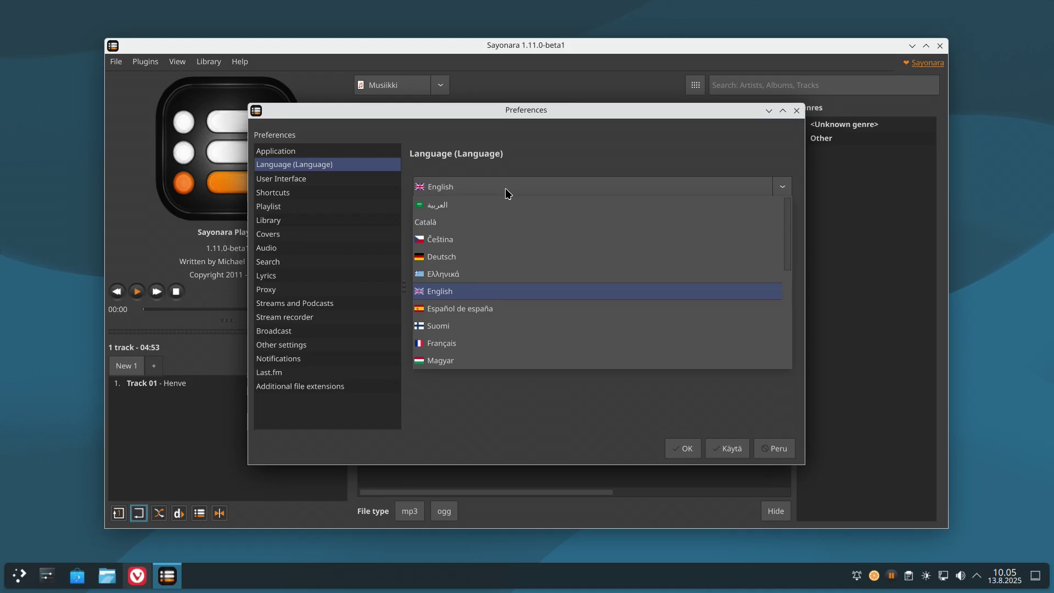
click(440, 326)
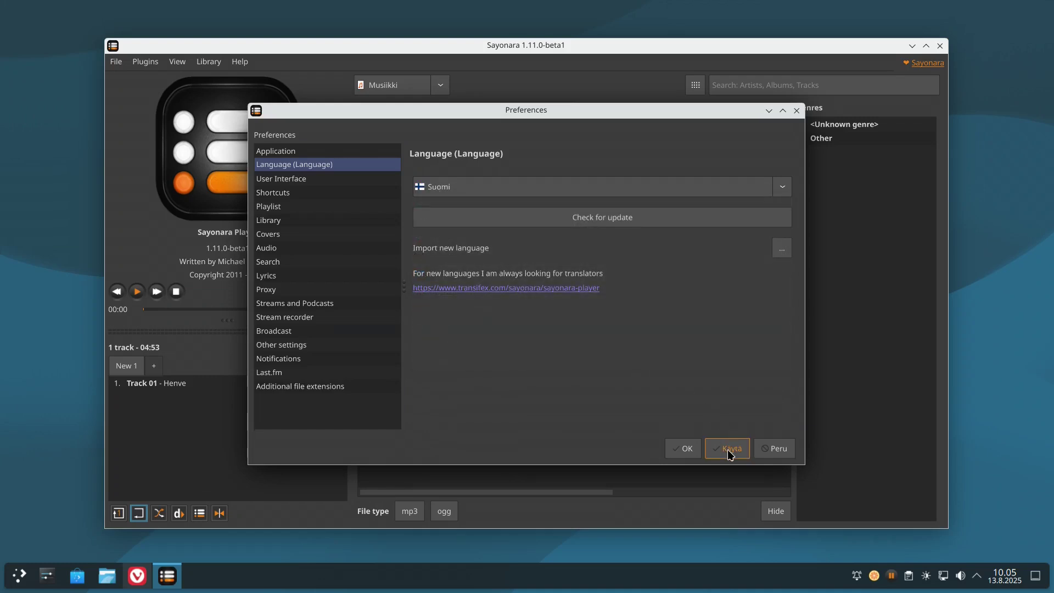
click(726, 449)
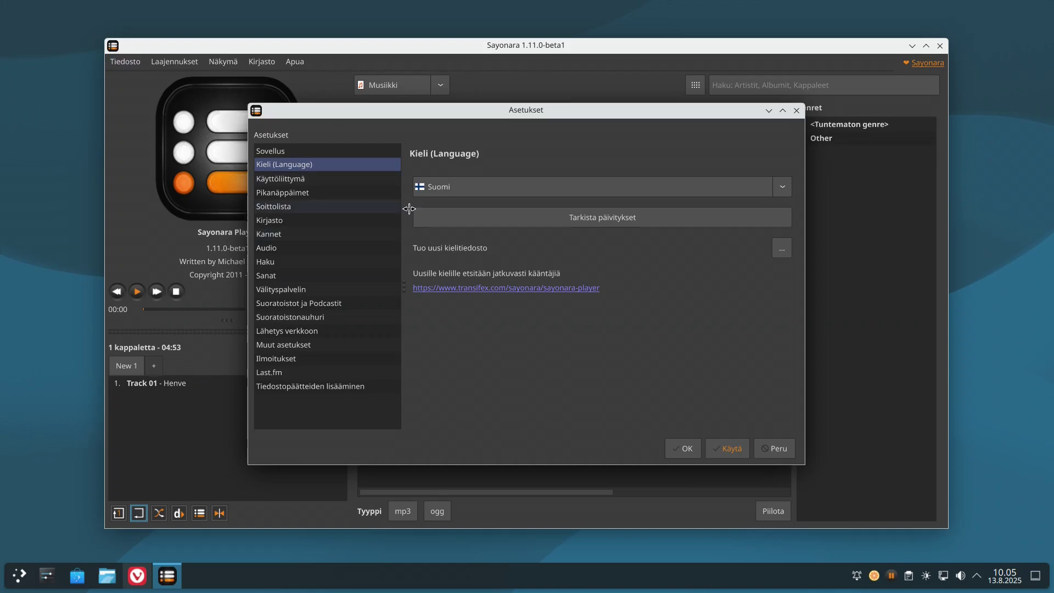
Check for updates to the Suomi translation, view the Last.fm settings and accept the preferences
click(609, 222)
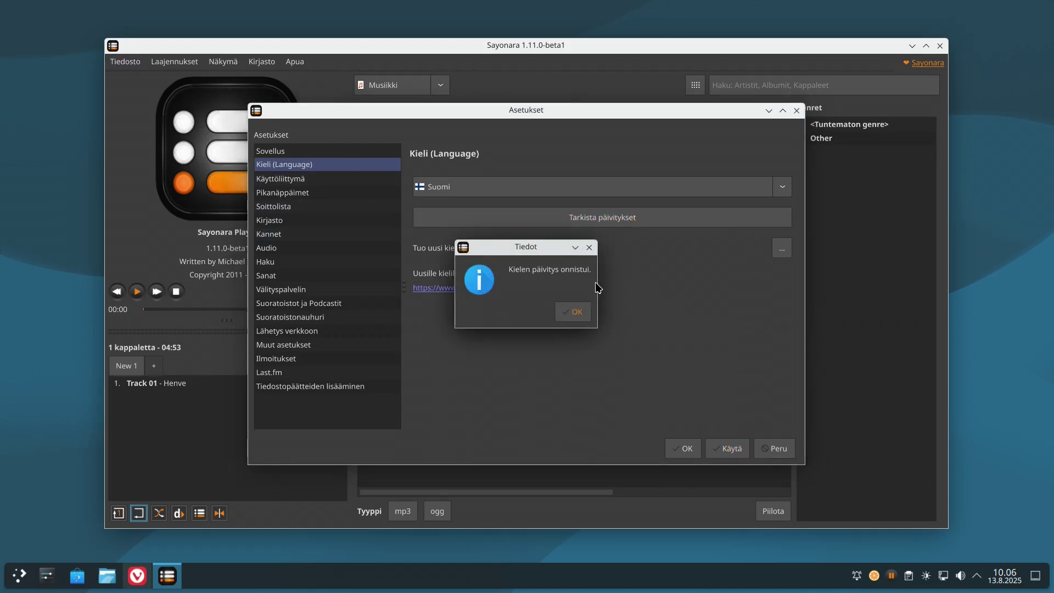
click(575, 313)
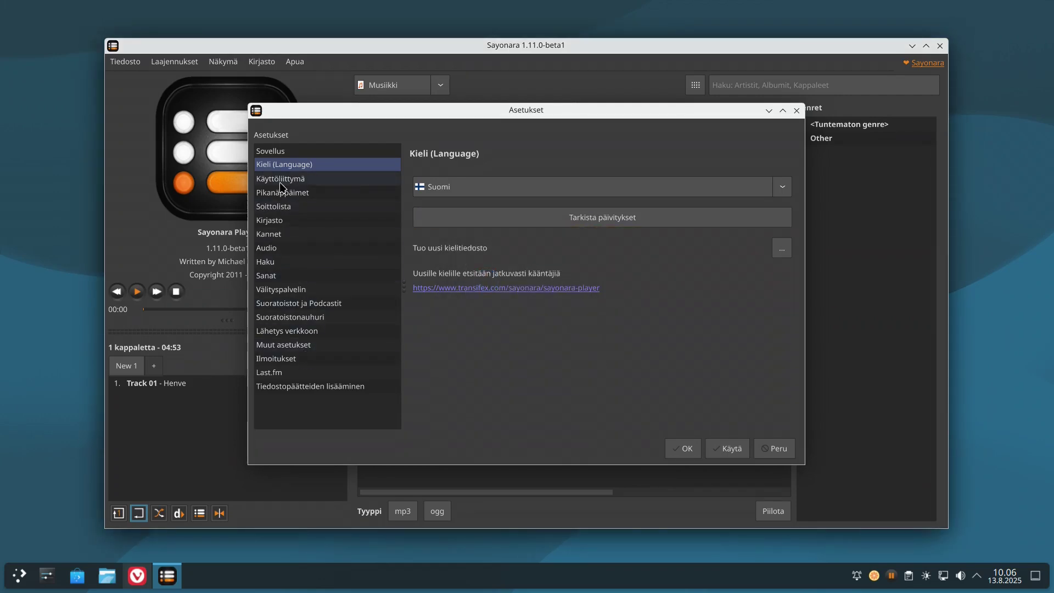
click(277, 373)
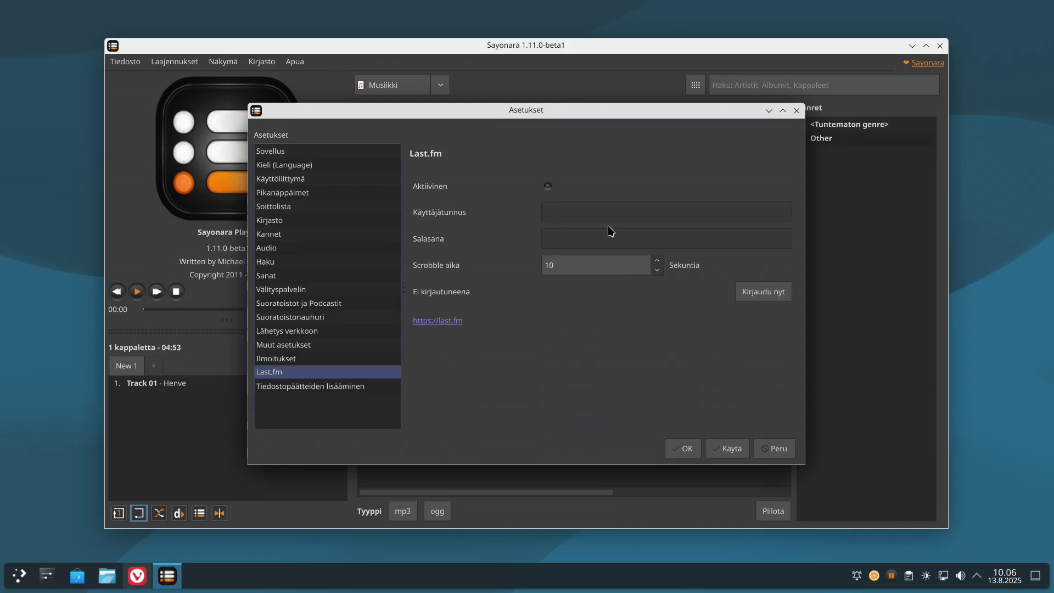
click(679, 448)
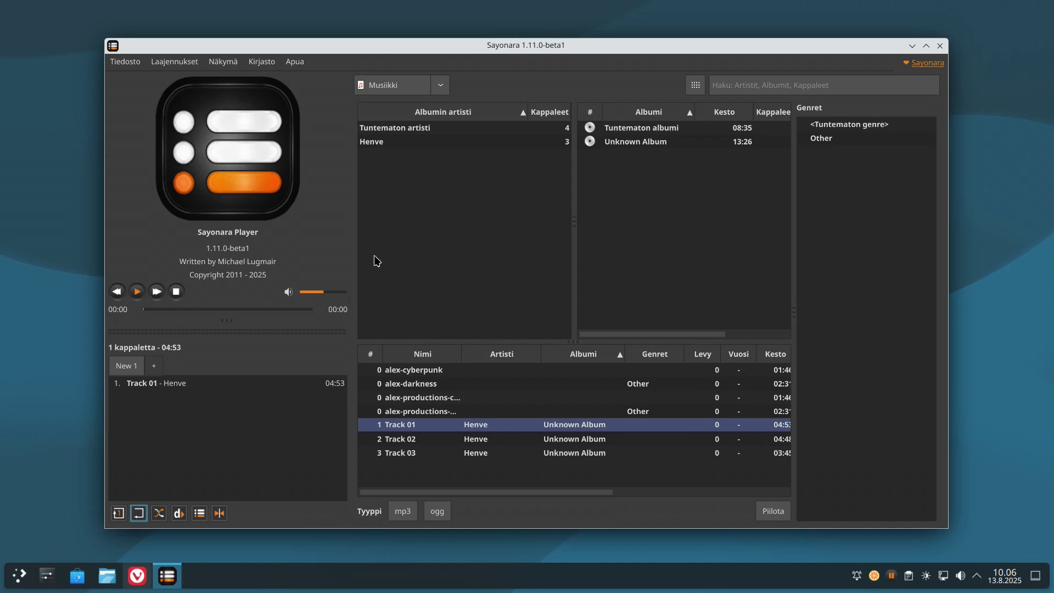
Switch Sayonara's library to Soundcloud to look through its track list, and quit the player
click(420, 87)
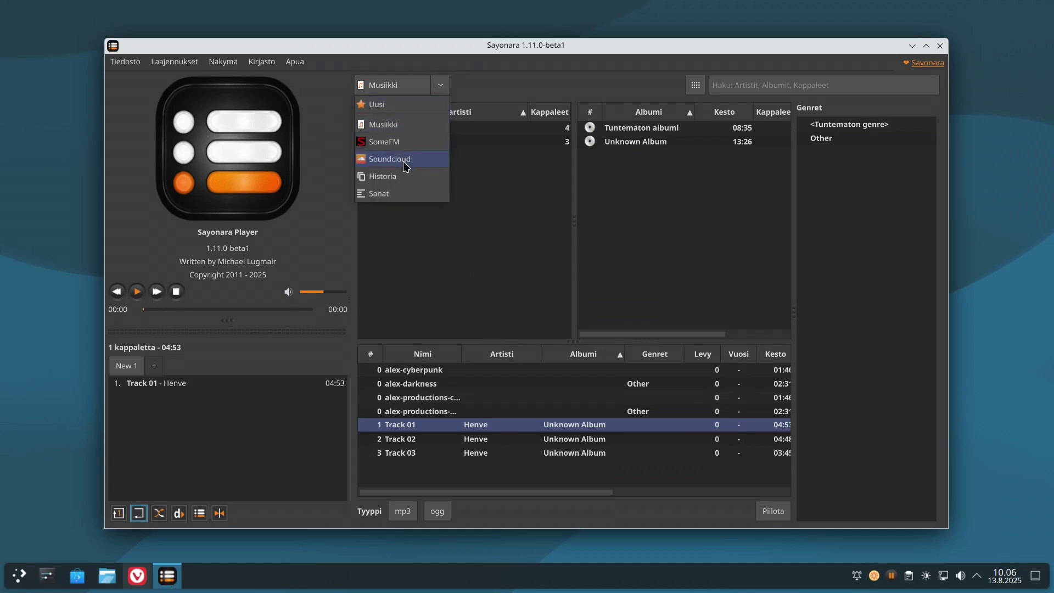
click(408, 161)
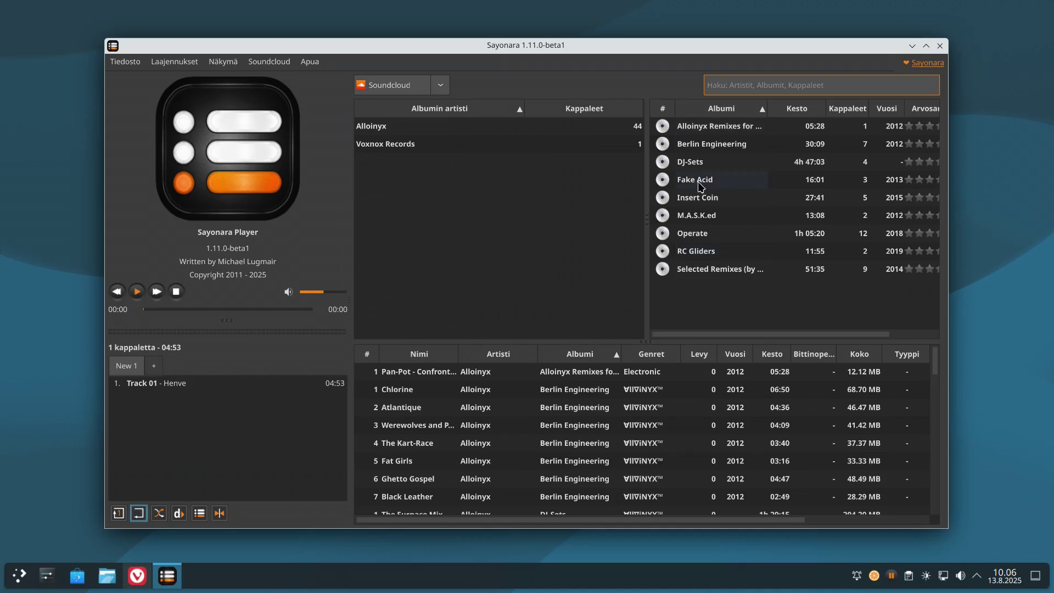
scroll(623, 431, down, 3)
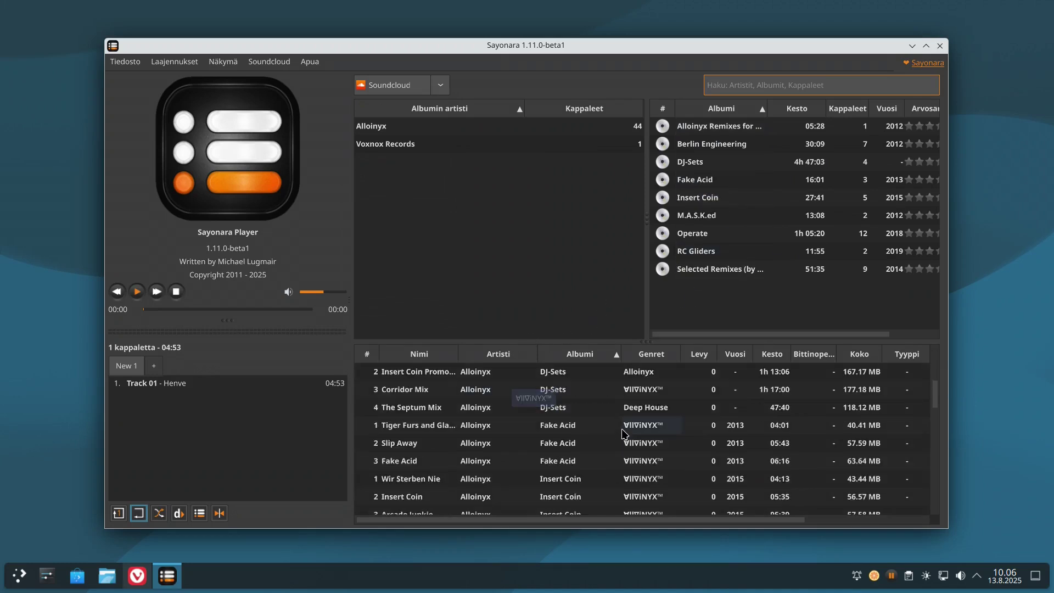
scroll(626, 425, down, 10)
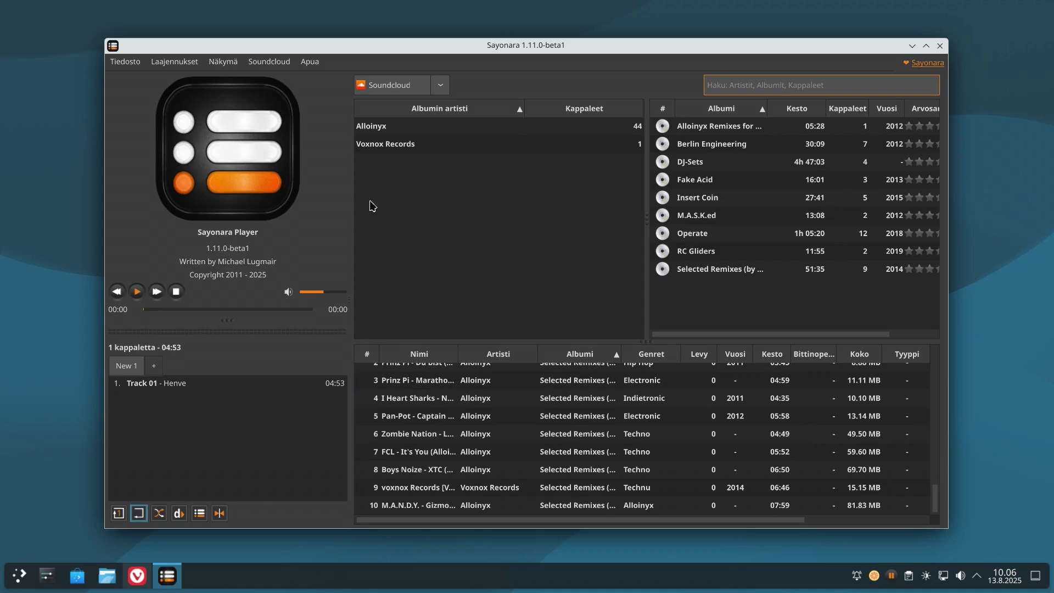
click(125, 62)
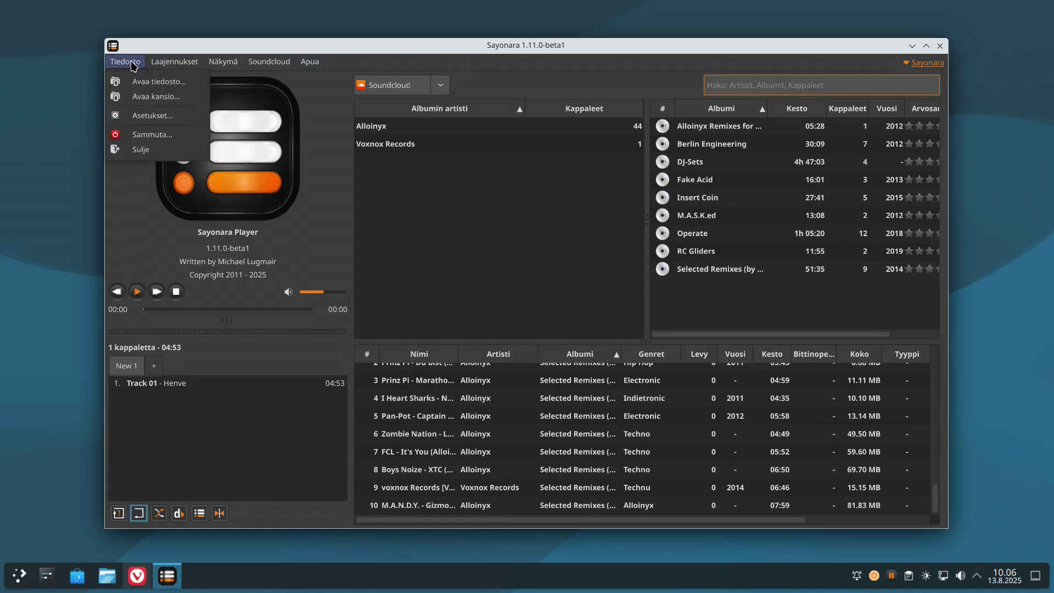
click(144, 150)
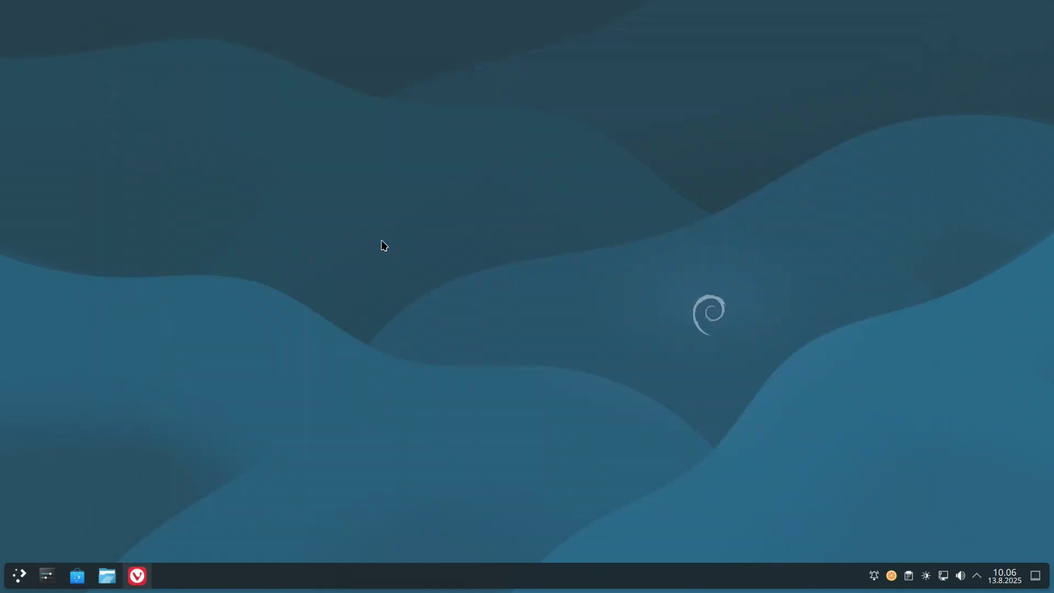
Open the Last.fm website from the Vivaldi start page, view its front page and close the browser
click(137, 575)
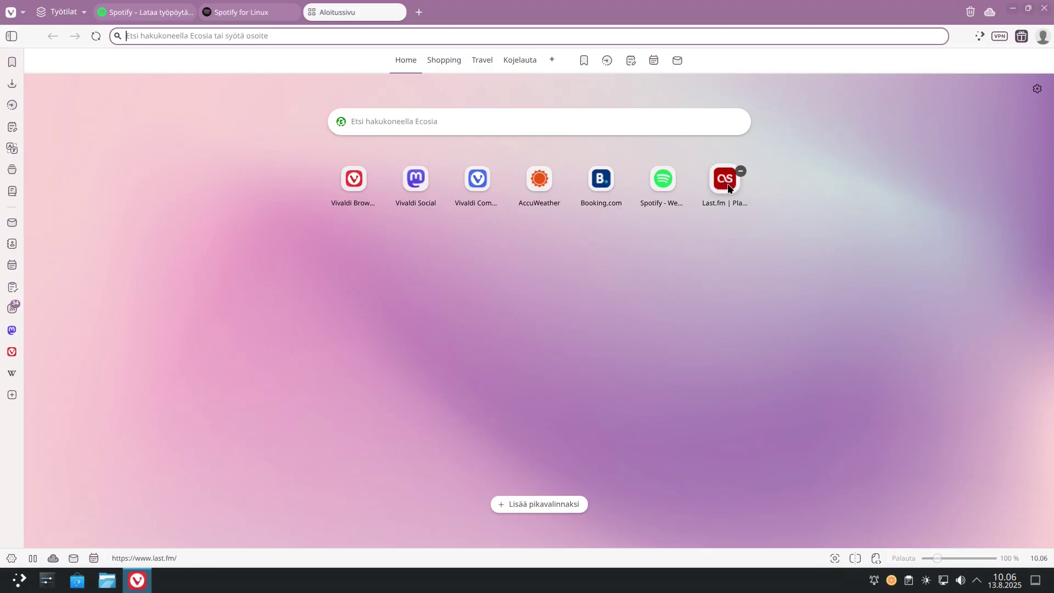
click(725, 181)
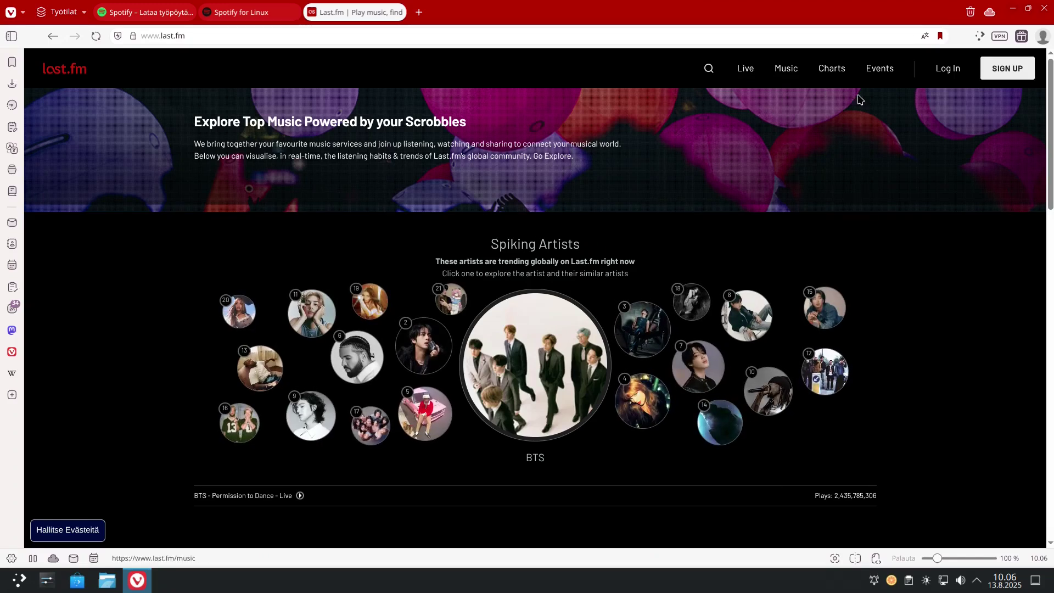
click(879, 68)
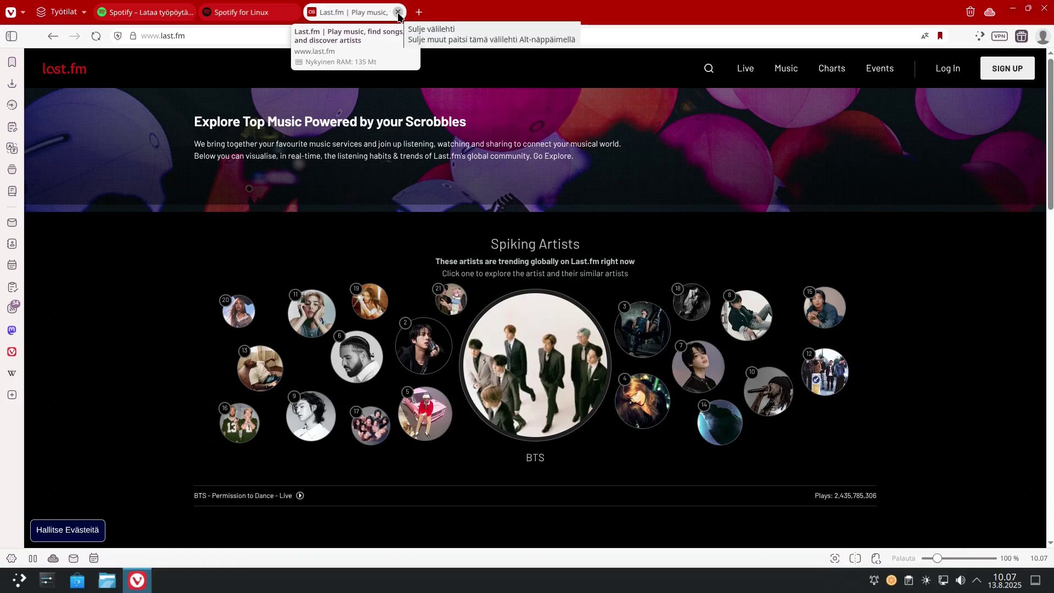
key(alt+F4)
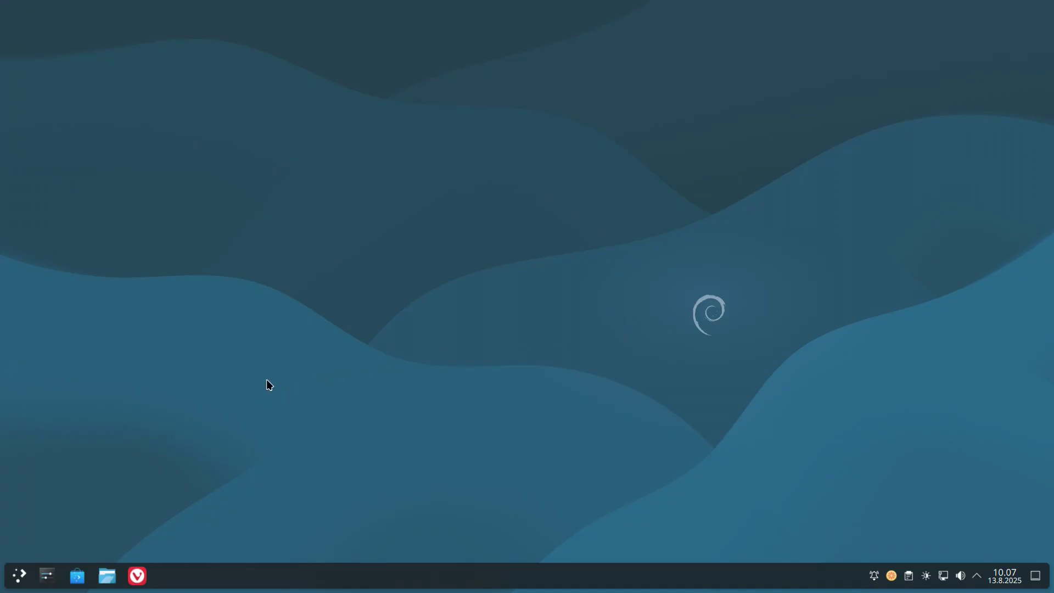